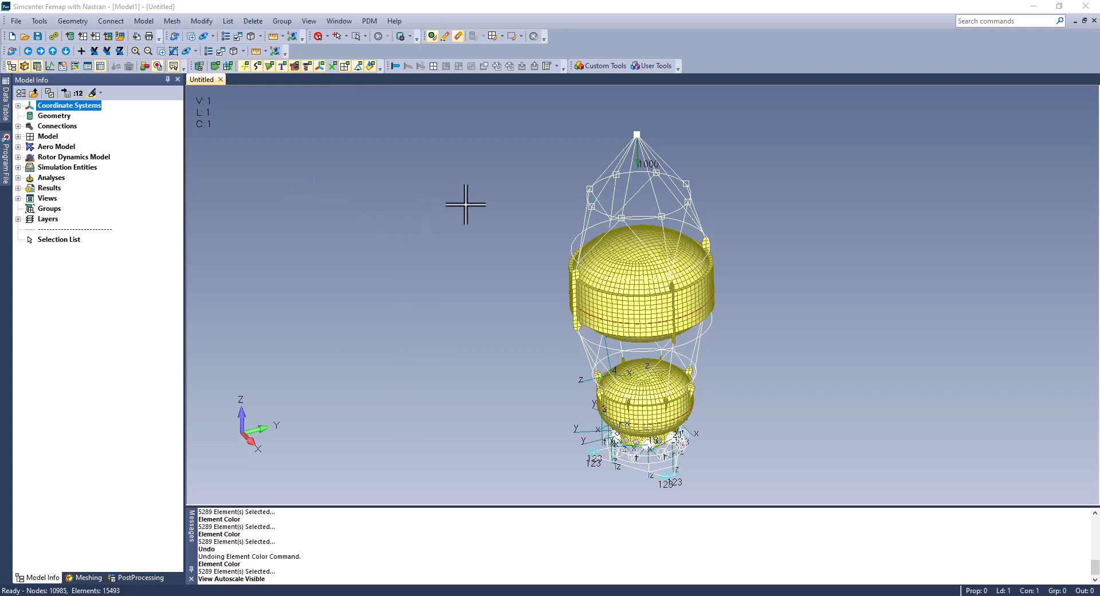
Step: Highlight the spring/damper, plate, plot planar, solid and rigid element types in turn to examine where each sits in the rocket model
mouse_move(464, 201)
middle_mouse_down()
mouse_move(362, 152)
mouse_move(463, 192)
middle_mouse_up()
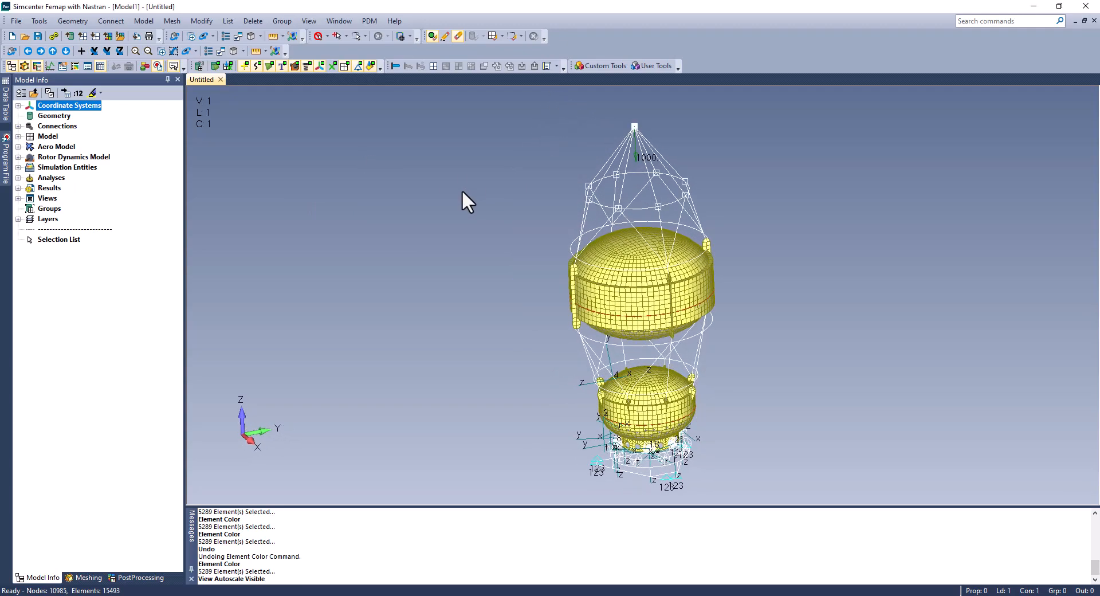
key("ctrl+a")
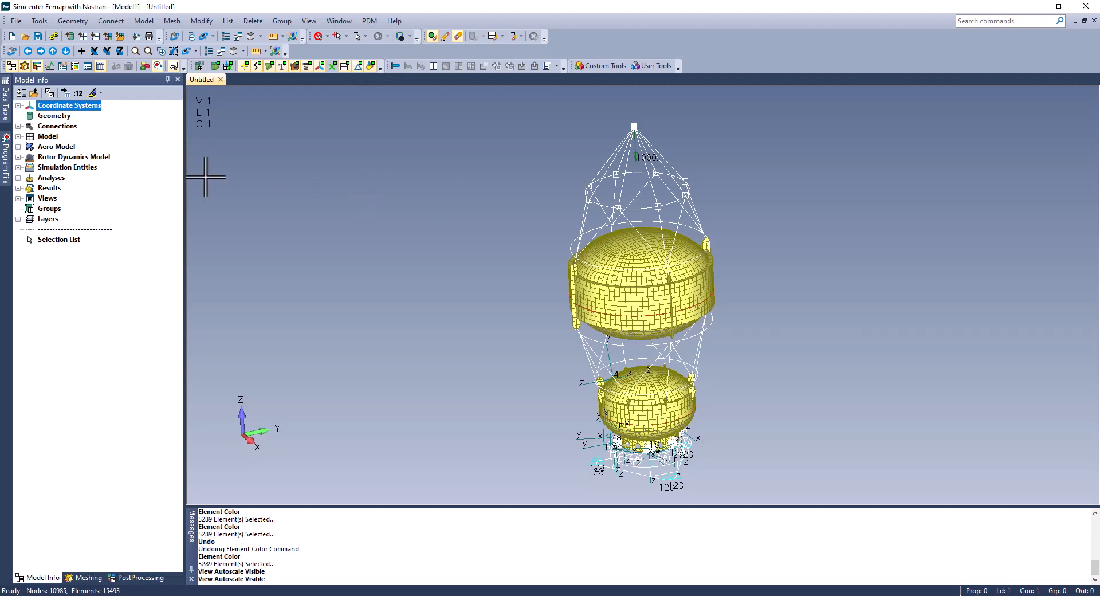
left_click(18, 137)
left_click(29, 147)
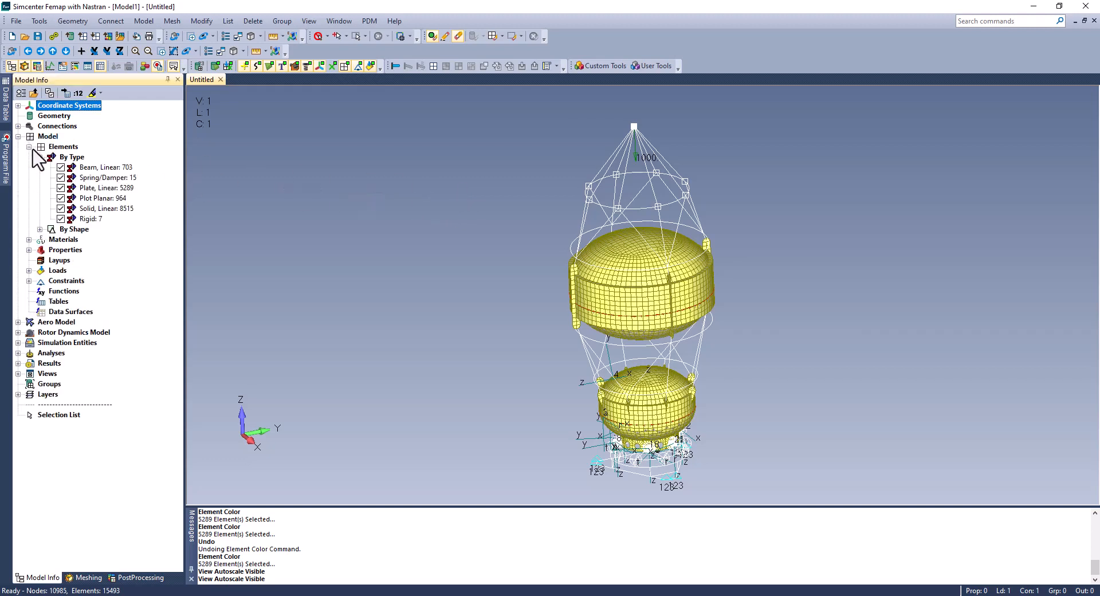
left_click(102, 167)
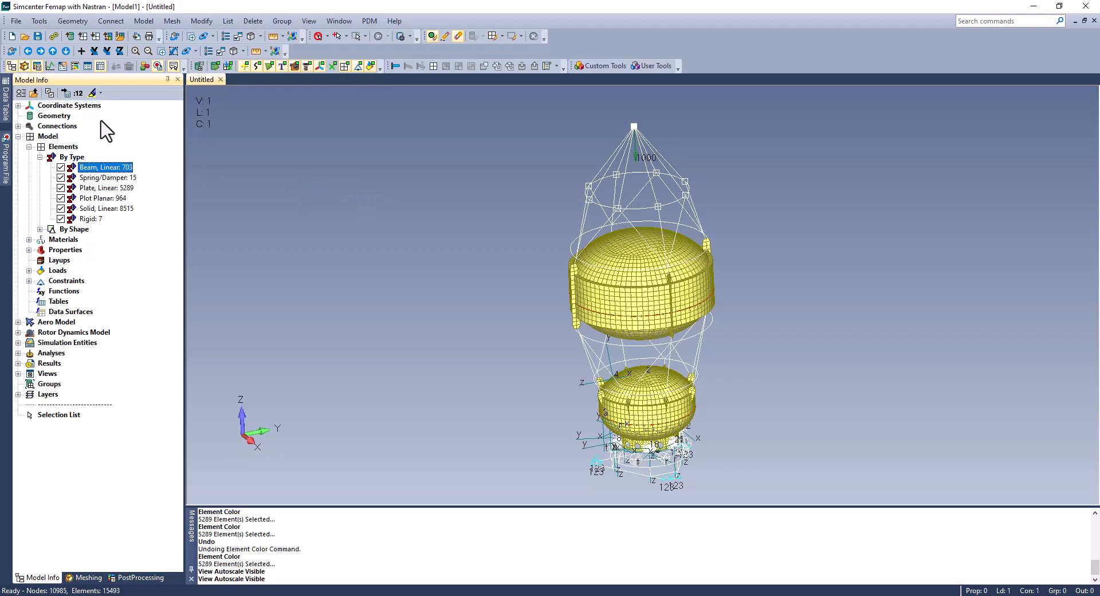
left_click(92, 93)
left_click(108, 177)
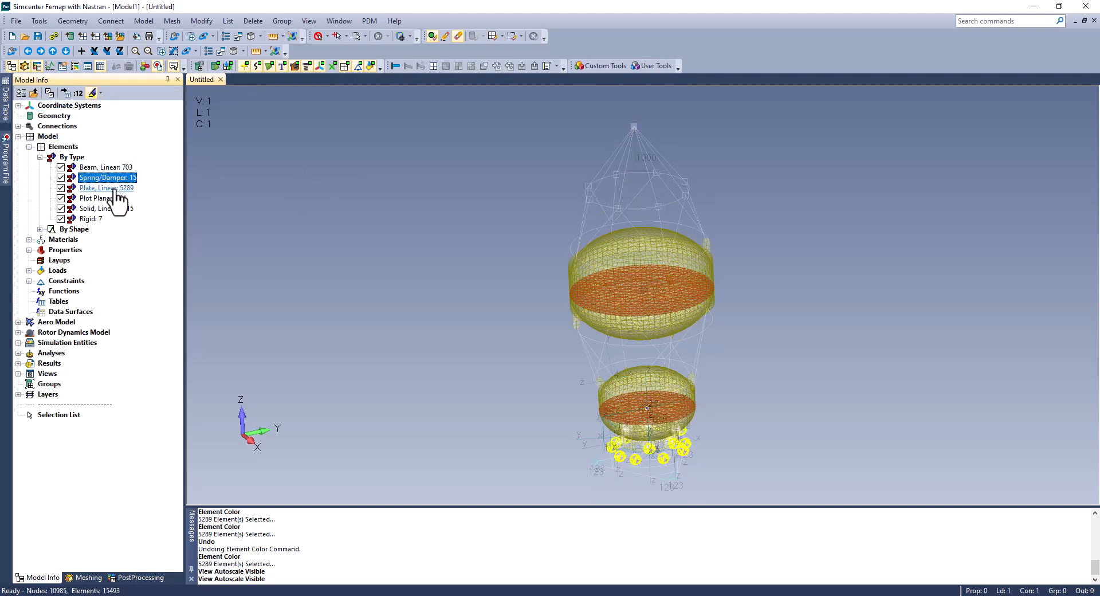
left_click(109, 188)
left_click(103, 199)
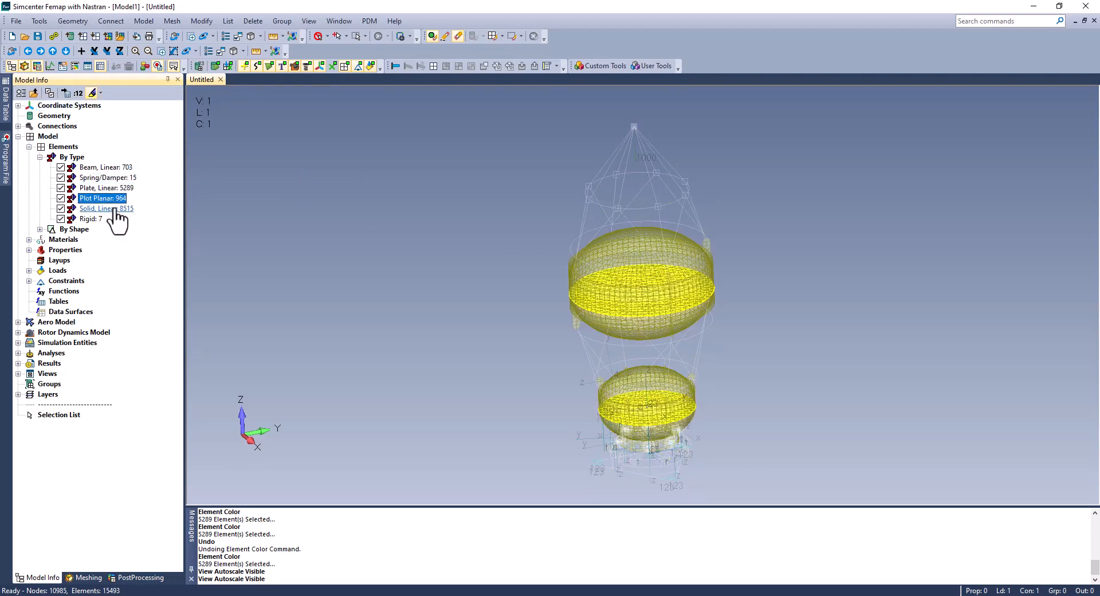
left_click(109, 209)
left_click(98, 219)
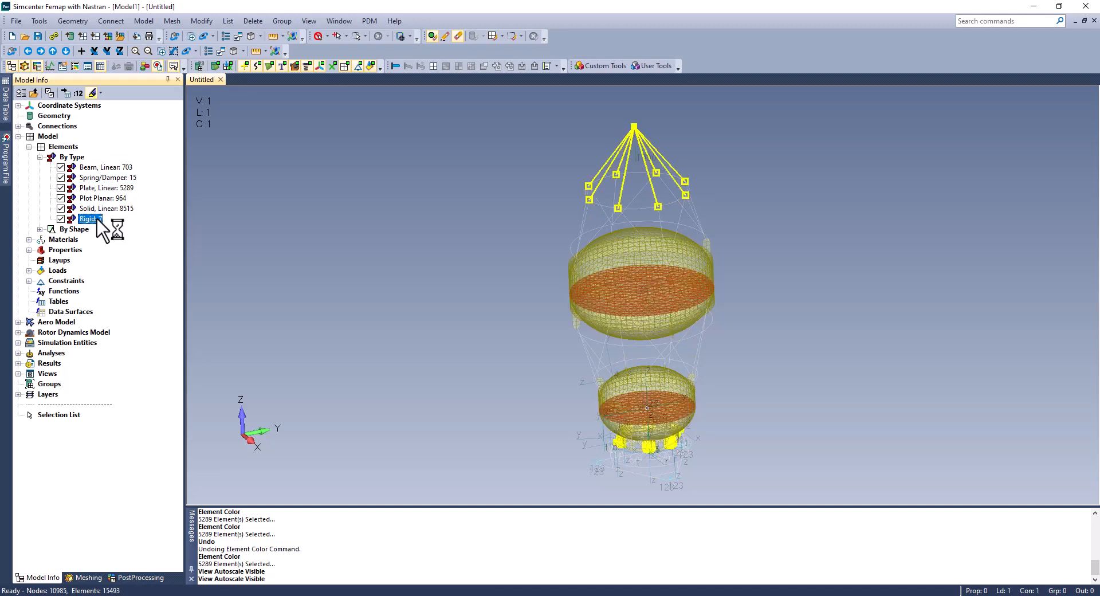
left_click(216, 166)
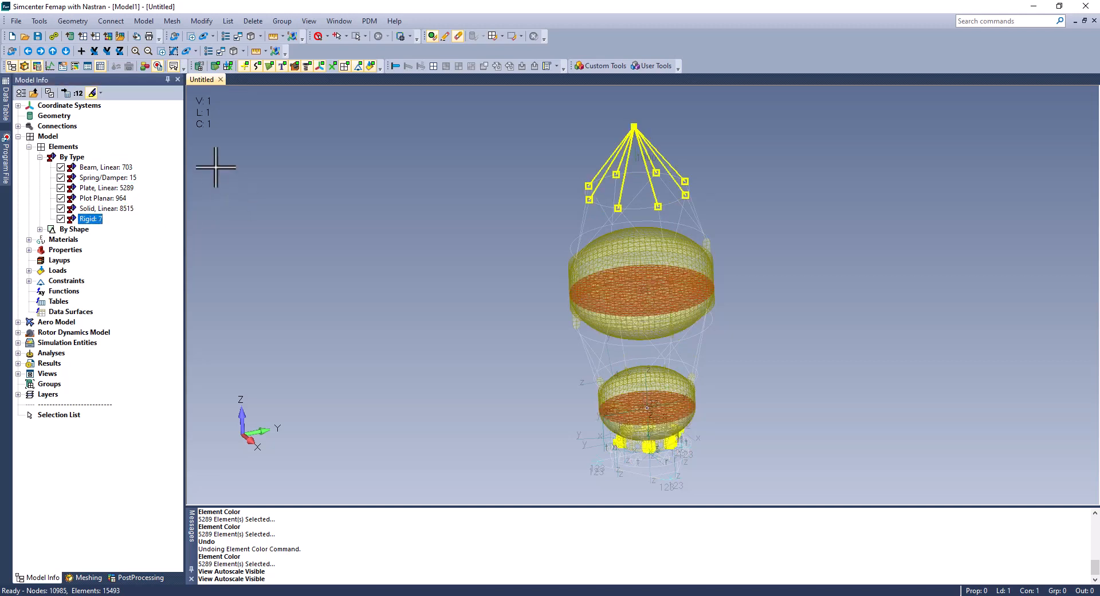
Step: Highlight the upper_tank and lower_tank regions alternately to examine the fluid surface each one covers
left_click(18, 126)
left_click(29, 147)
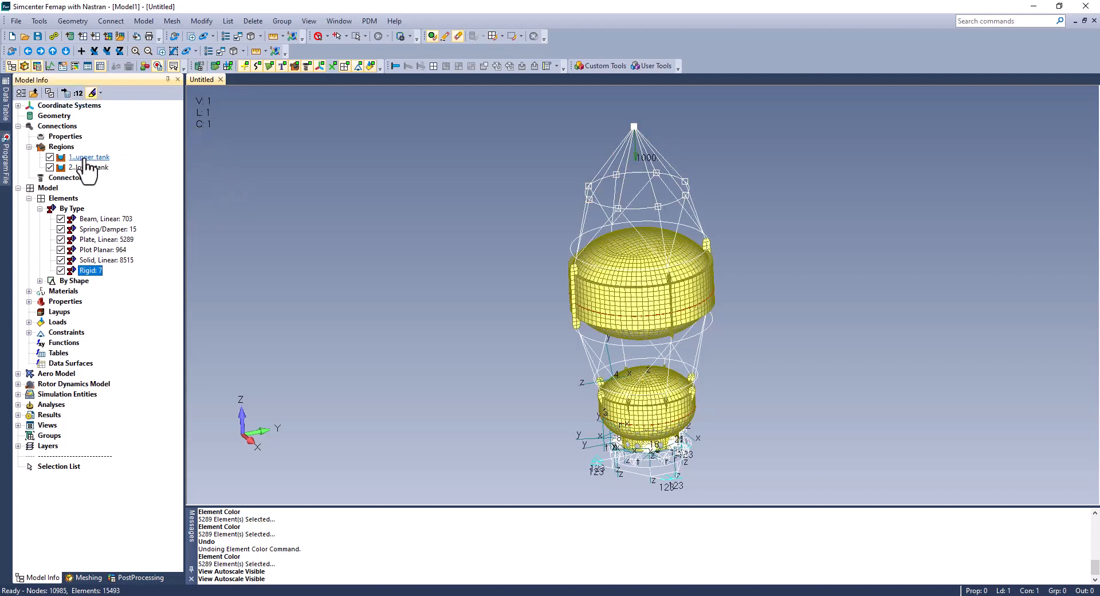
left_click(86, 158)
left_click(91, 167)
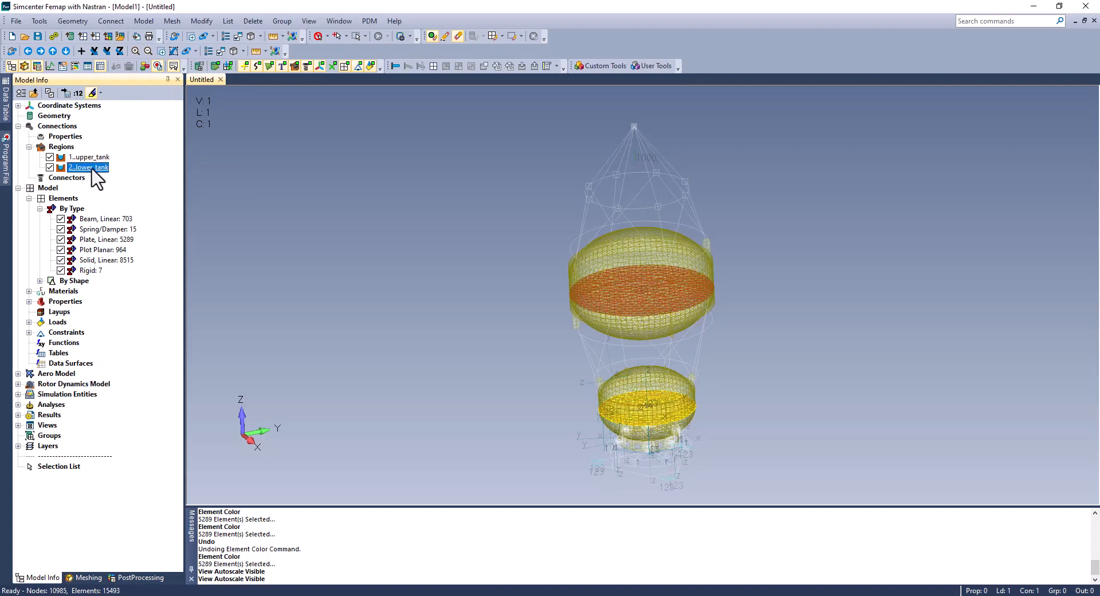
left_click(95, 158)
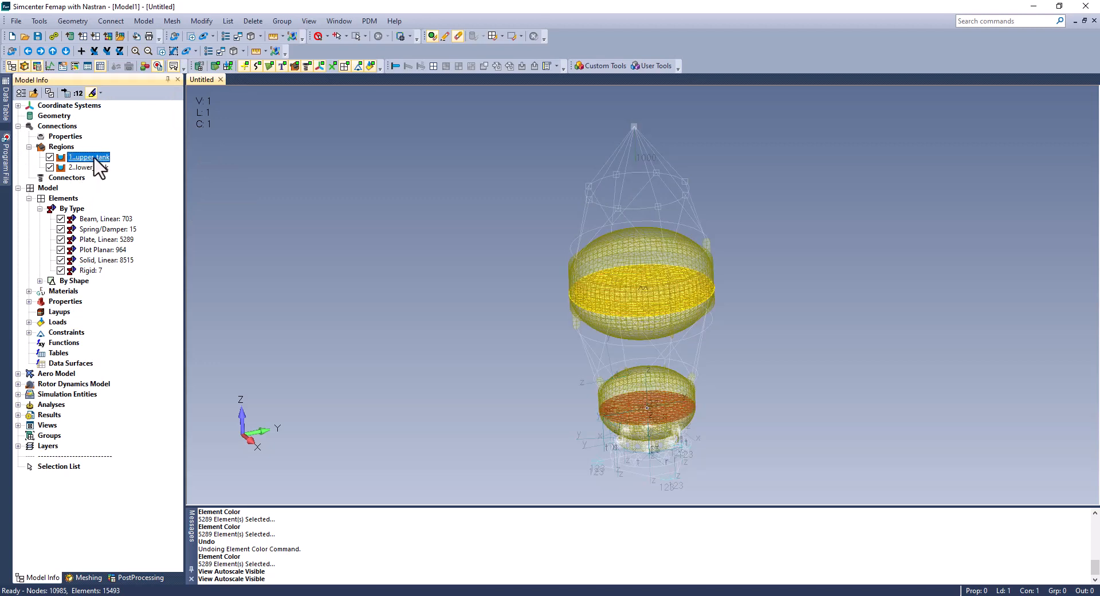
left_click(94, 168)
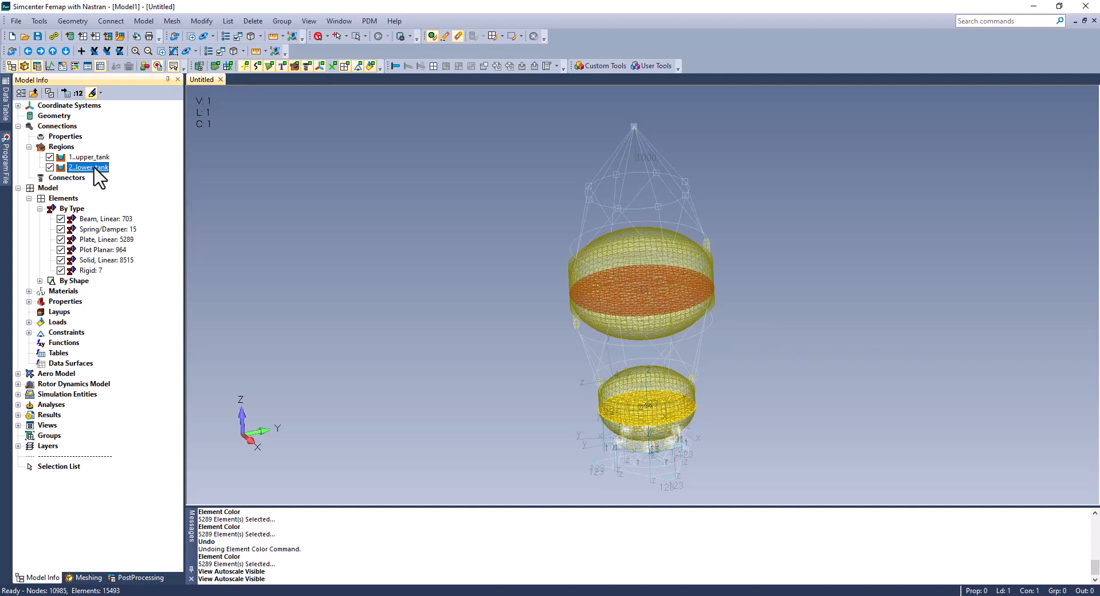
left_click(278, 175)
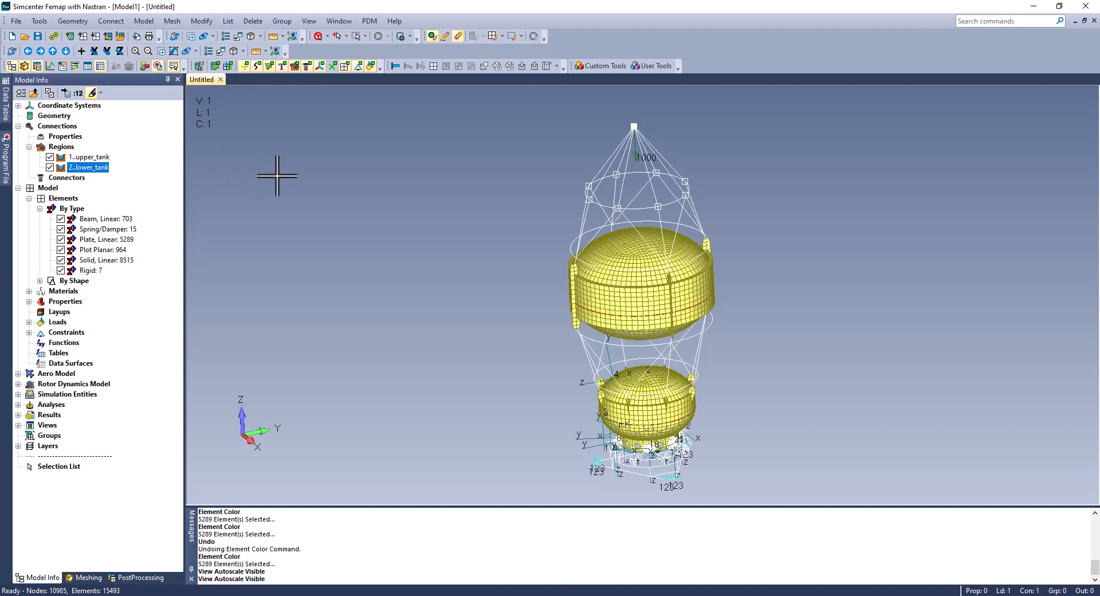
Step: Edit the upper_tank fluid region, choosing Allow sloshing for its free surface, and accept the definition
right_click(104, 158)
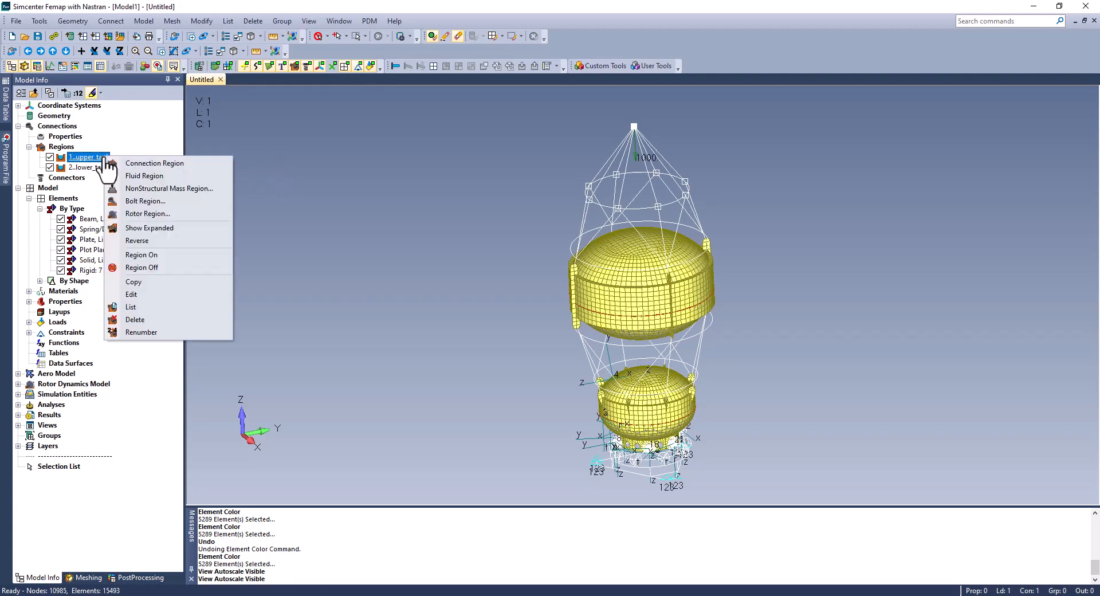
left_click(152, 295)
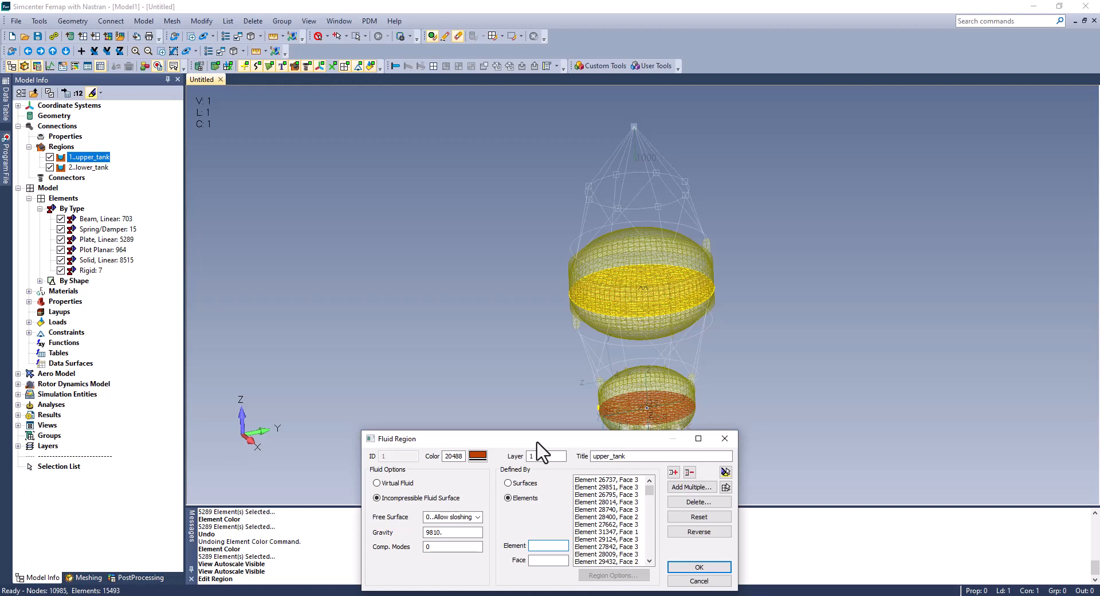
left_click(478, 517)
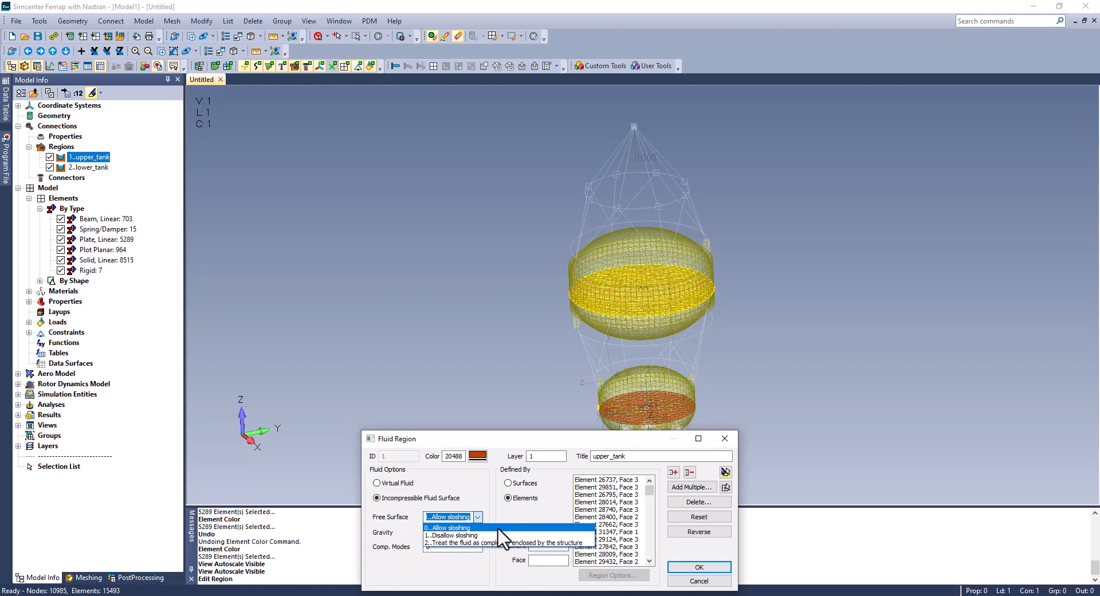
left_click(498, 527)
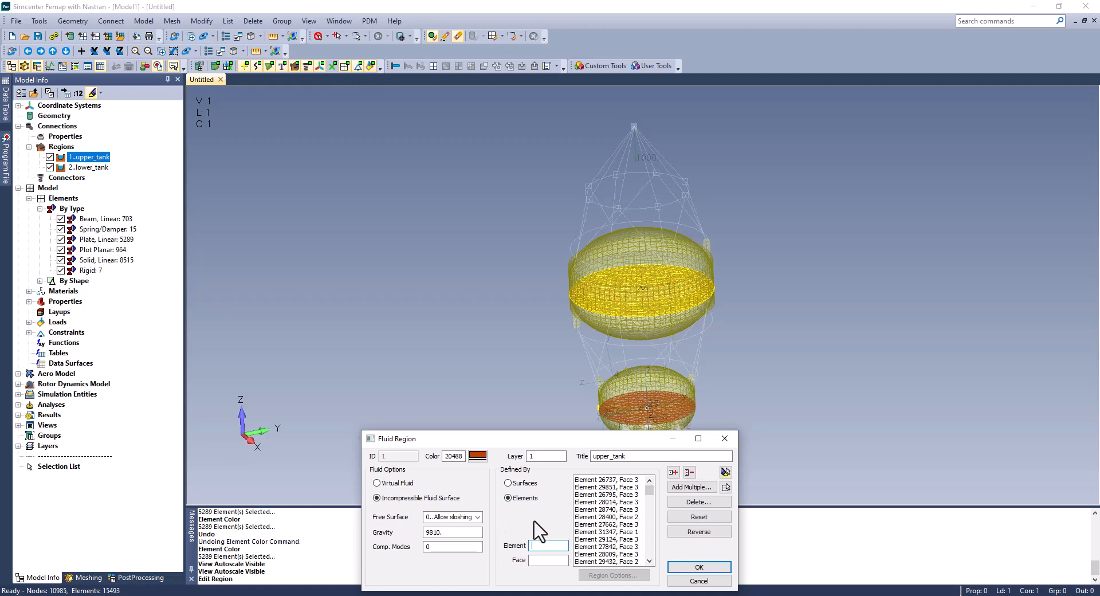
double_click(453, 532)
left_click(697, 569)
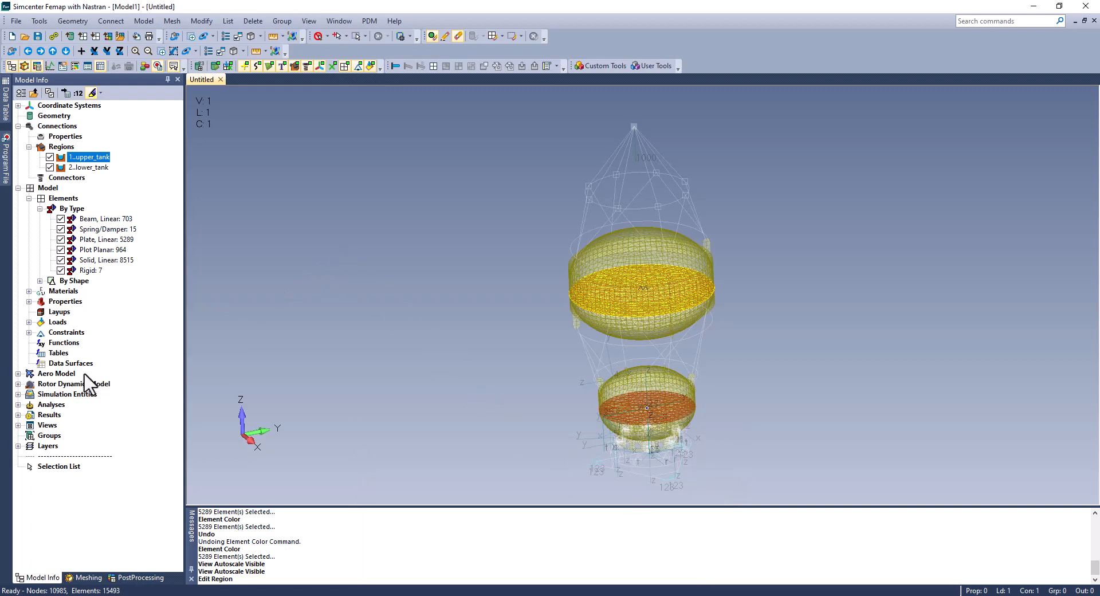
Step: Open the incompressible fluid options of the sloshing_modes analysis set for editing
left_click(18, 405)
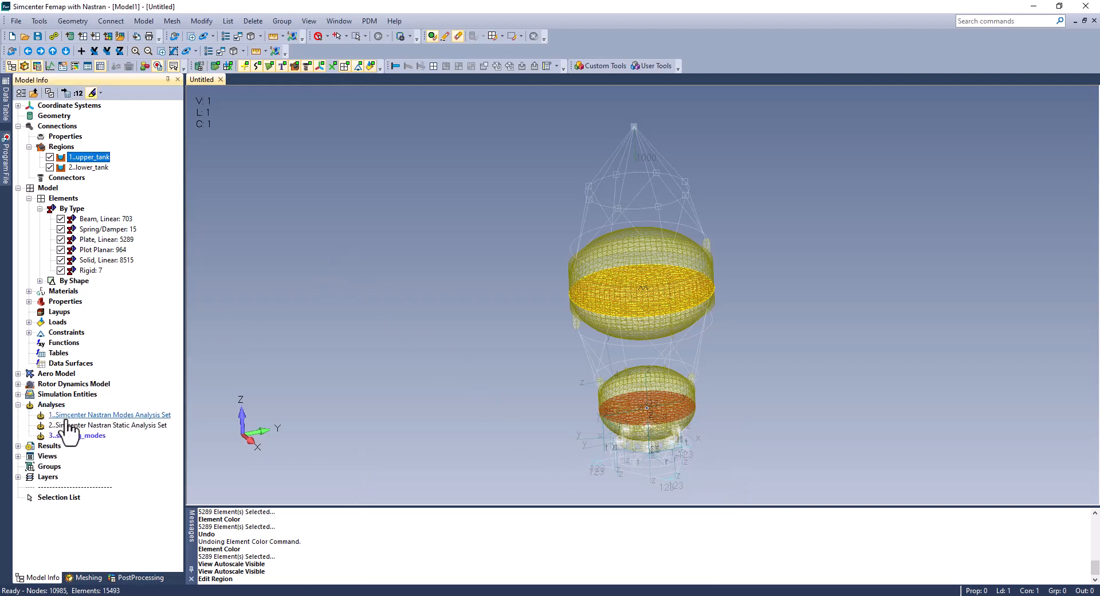
right_click(75, 435)
left_click(108, 442)
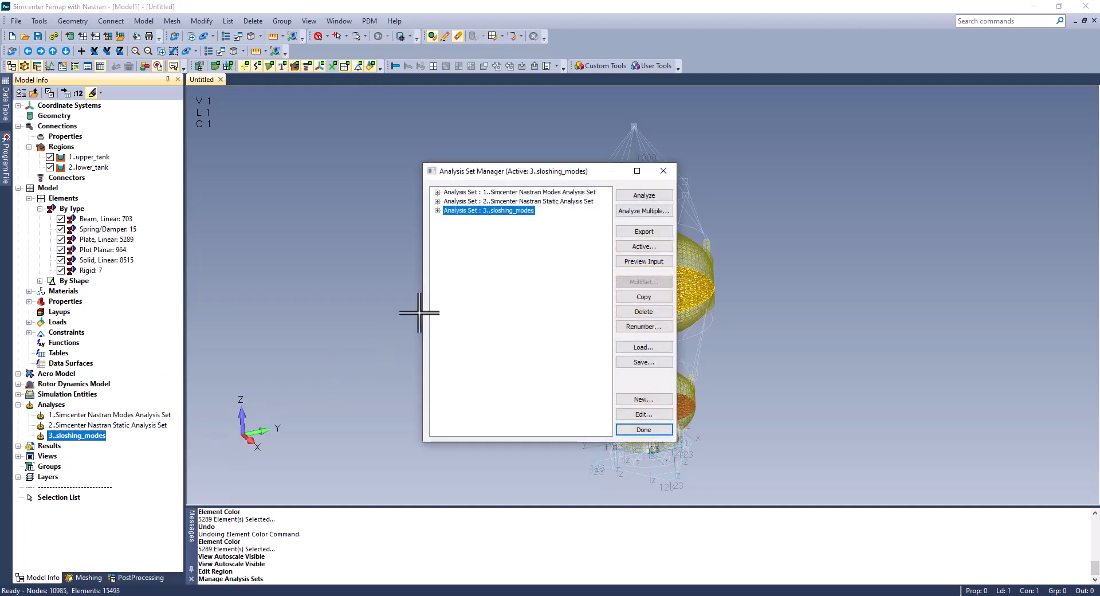
left_click(437, 210)
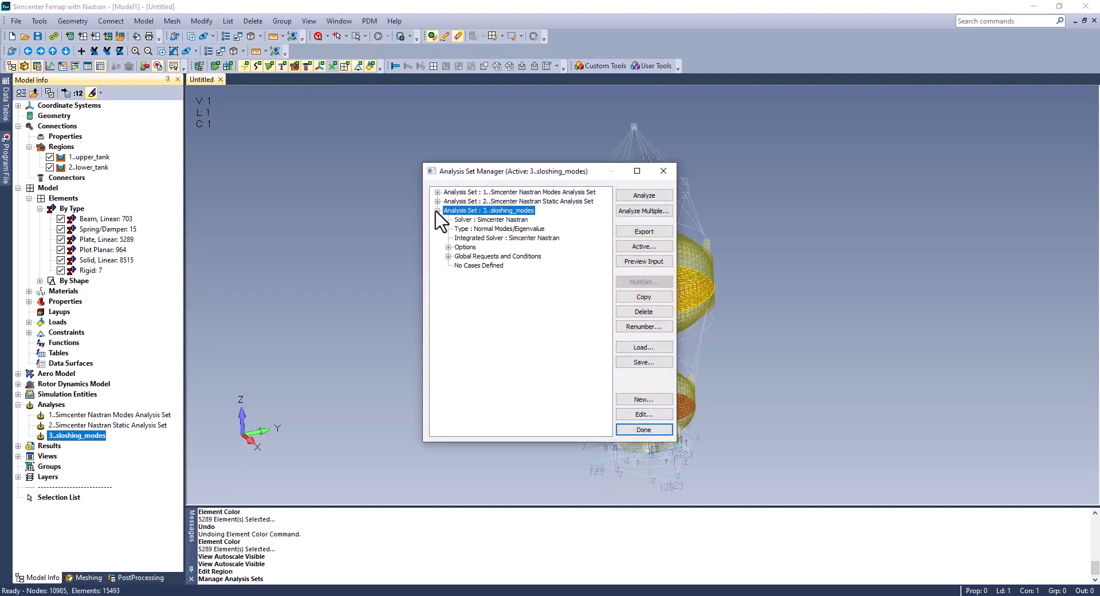
left_click(449, 247)
left_click(459, 366)
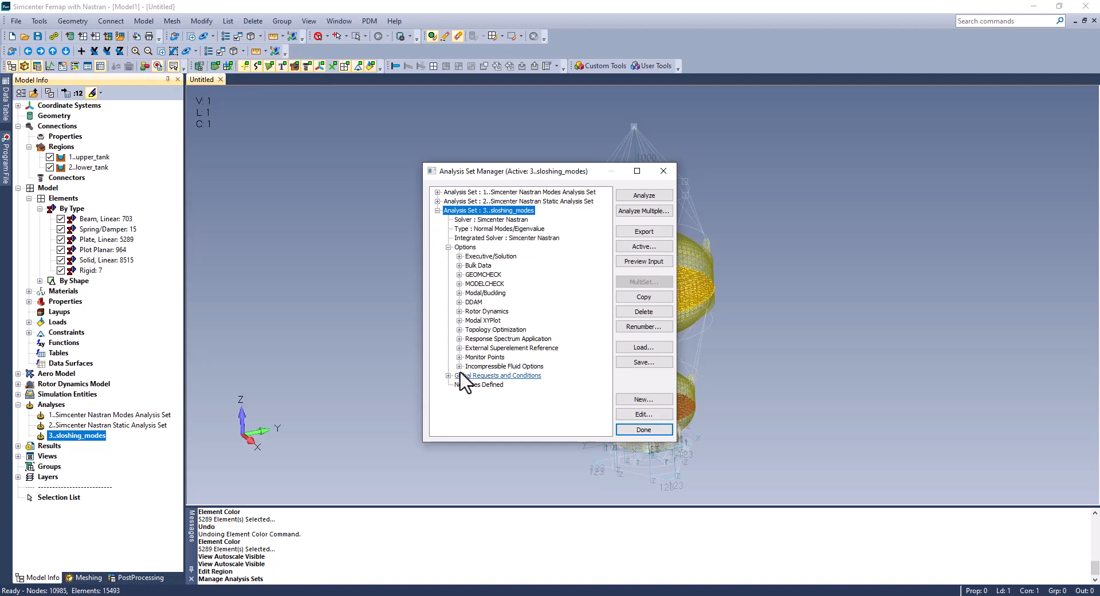
scroll(521, 338, "down", 1)
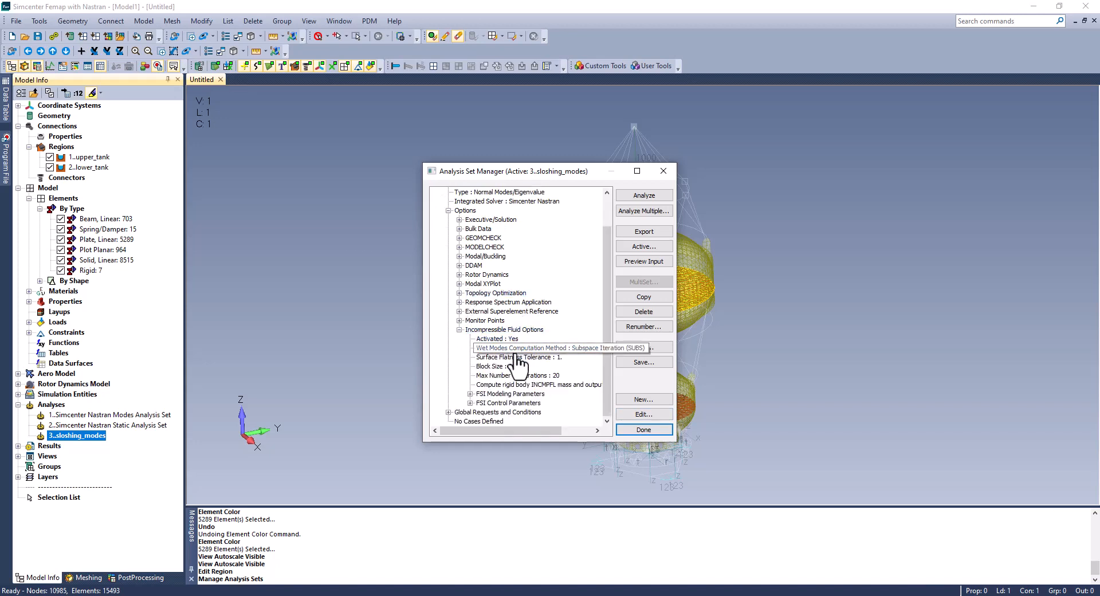
double_click(525, 360)
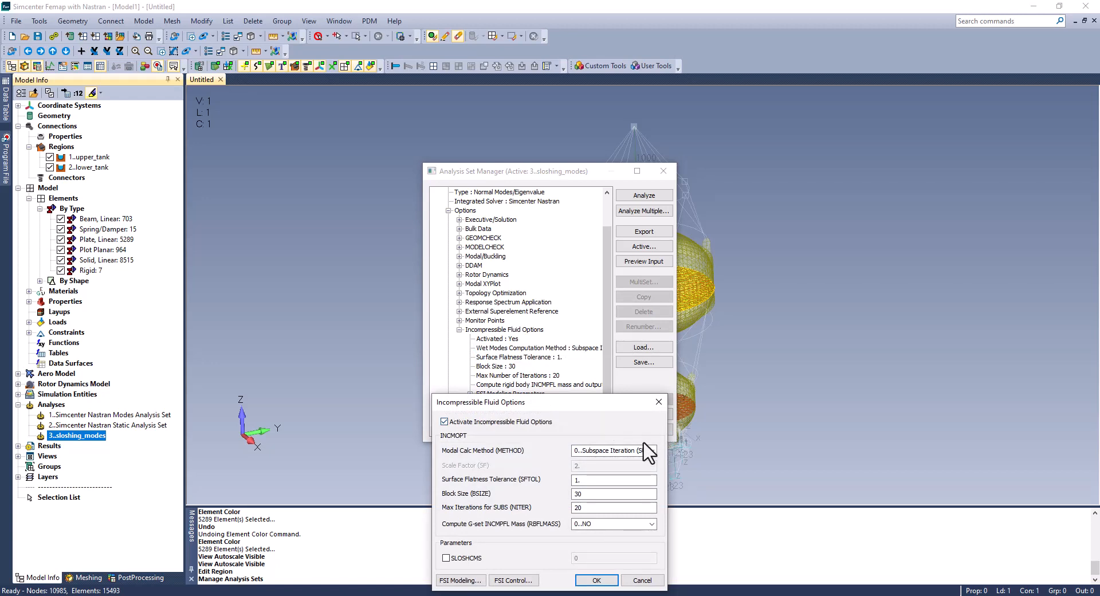
Step: Choose Subspace Iteration (SUBS) as the modal method, enable SLOSHCMS with a value of 20, and run the sloshing_modes analysis
left_click(651, 451)
left_click(610, 428)
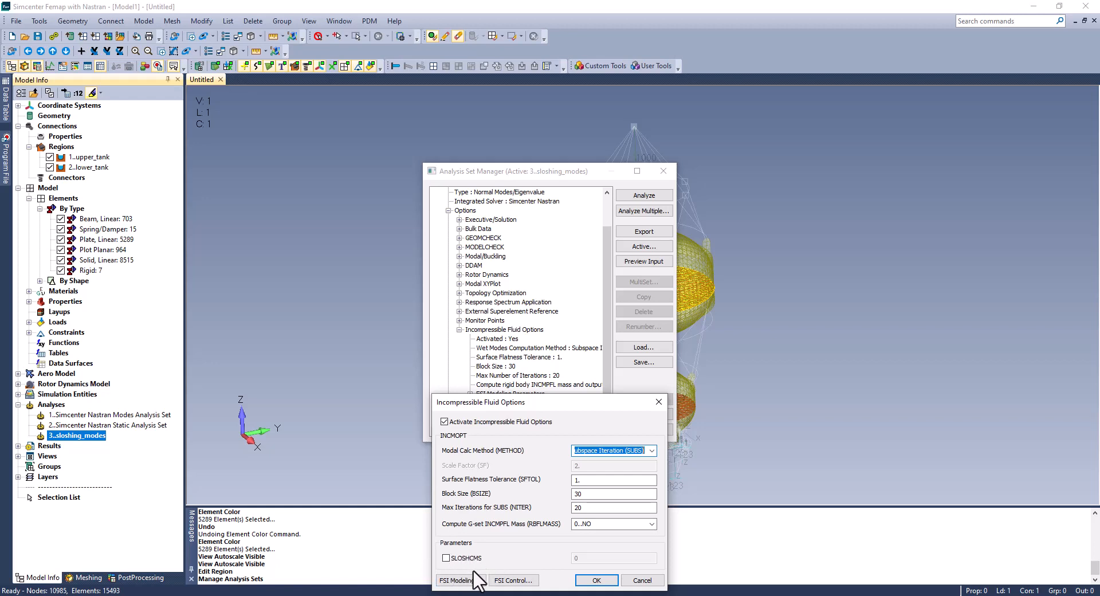
left_click(446, 557)
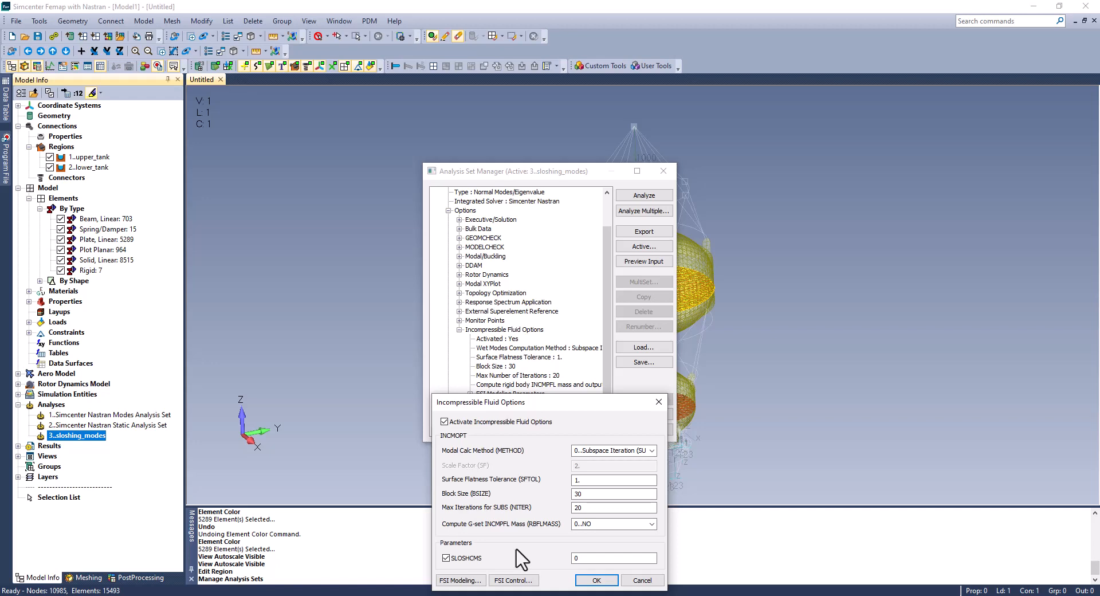
double_click(591, 558)
type("20")
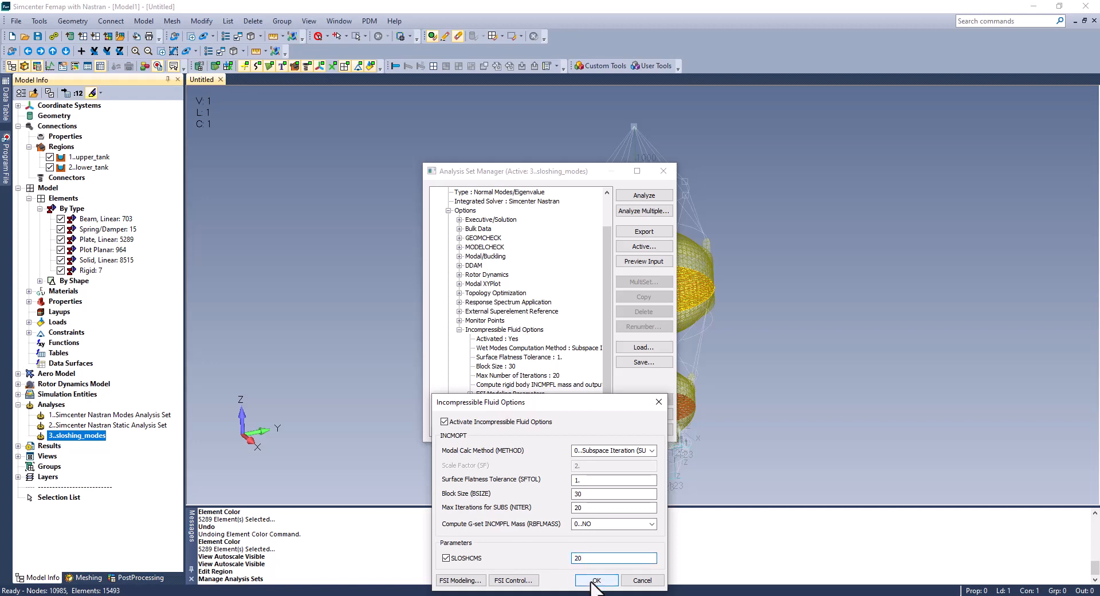
left_click(595, 581)
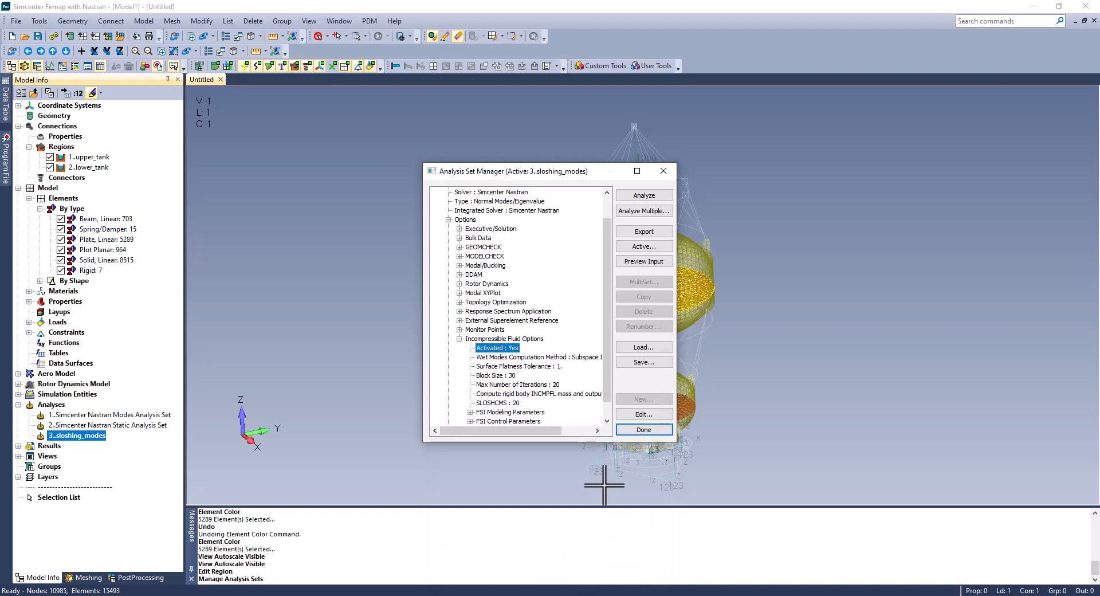
left_click(651, 194)
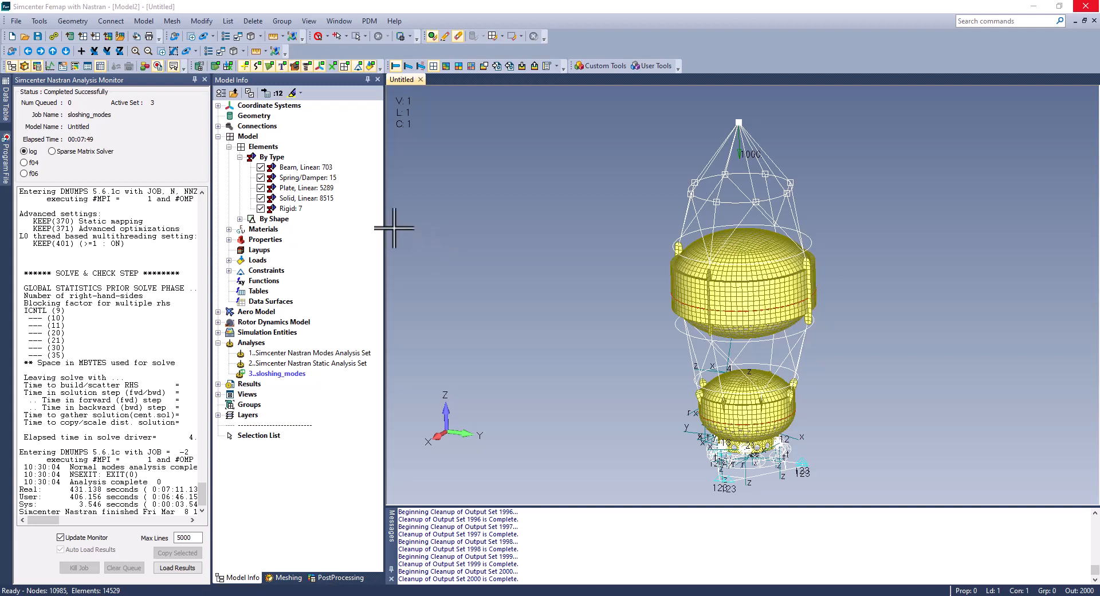
Step: Import the free-surface plot elements as a Simcenter Nastran analysis model and highlight the Plot Planar elements
left_click(16, 23)
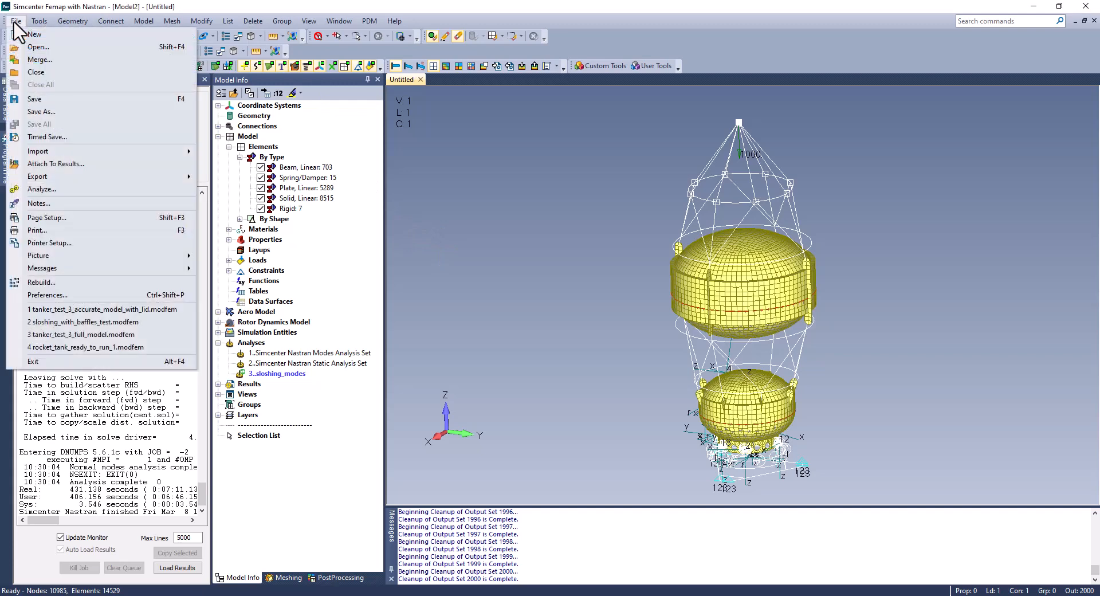
mouse_move(97, 152)
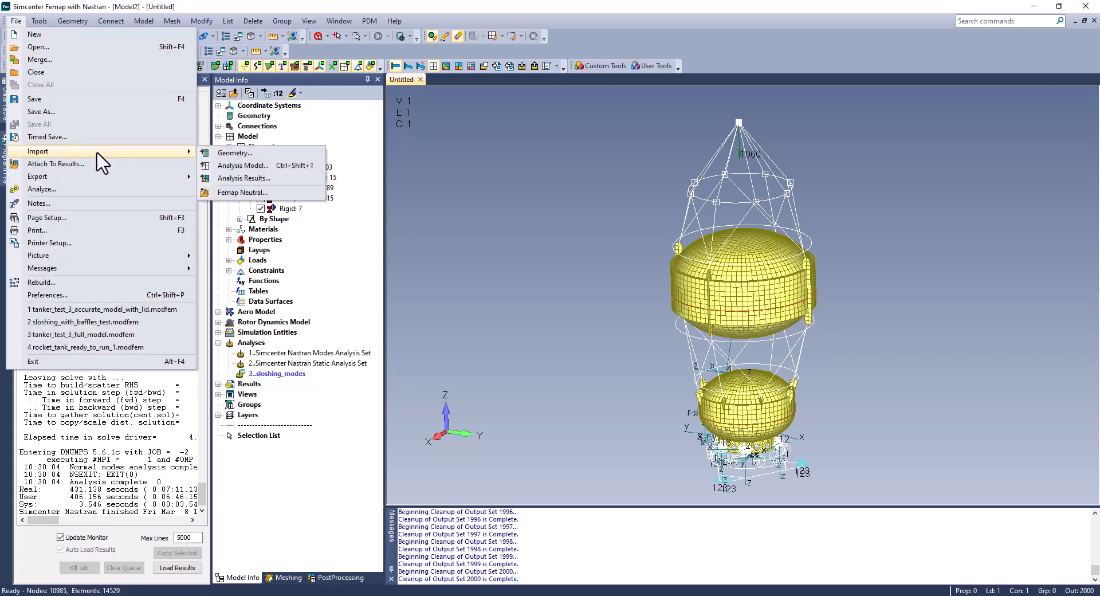
left_click(243, 165)
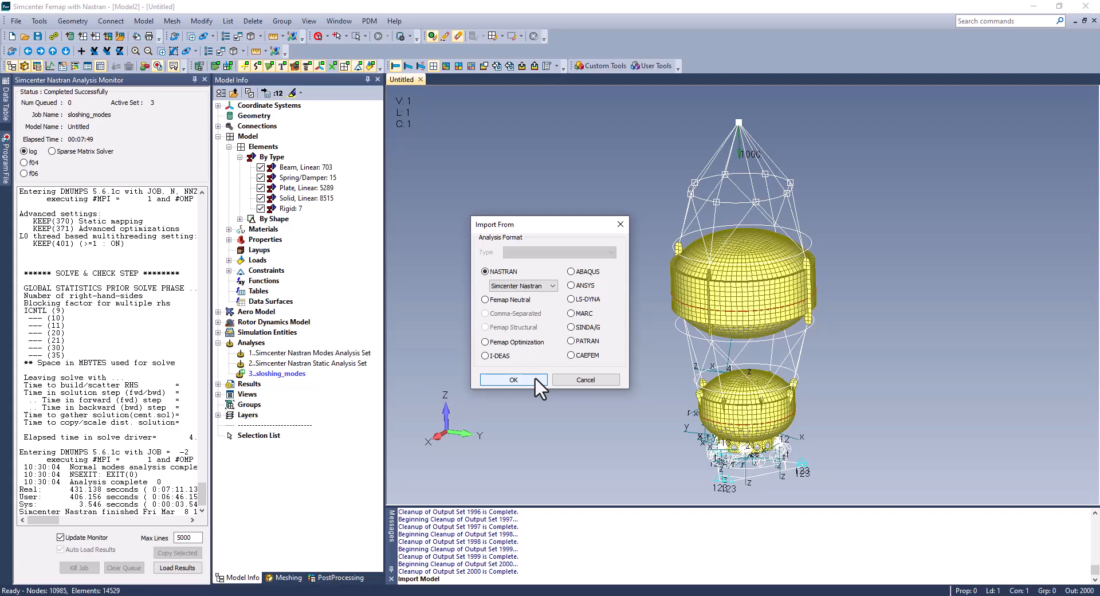
left_click(514, 379)
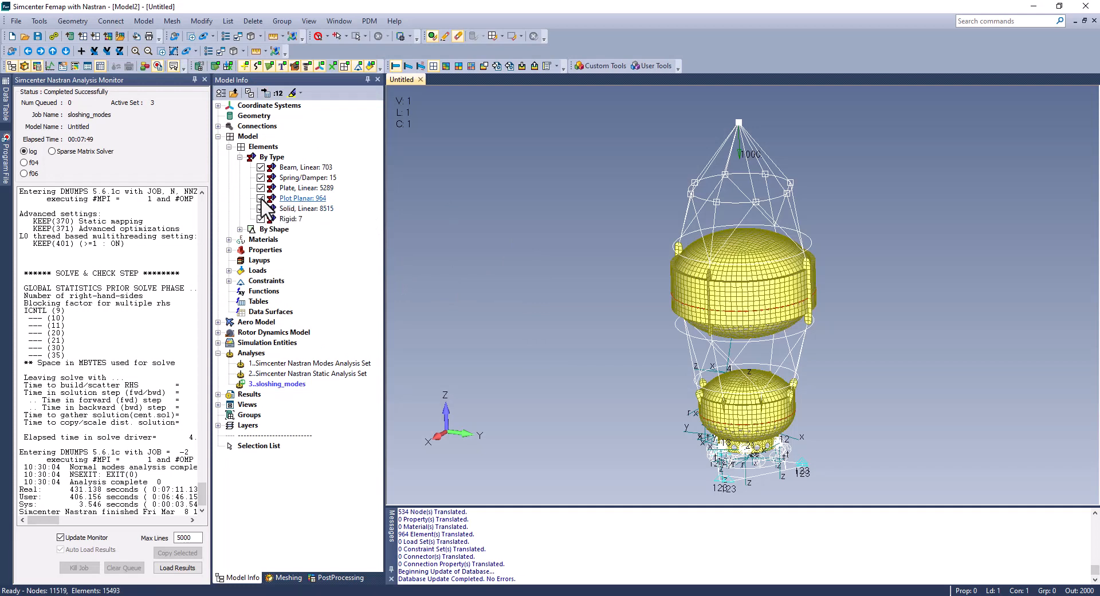
left_click(302, 199)
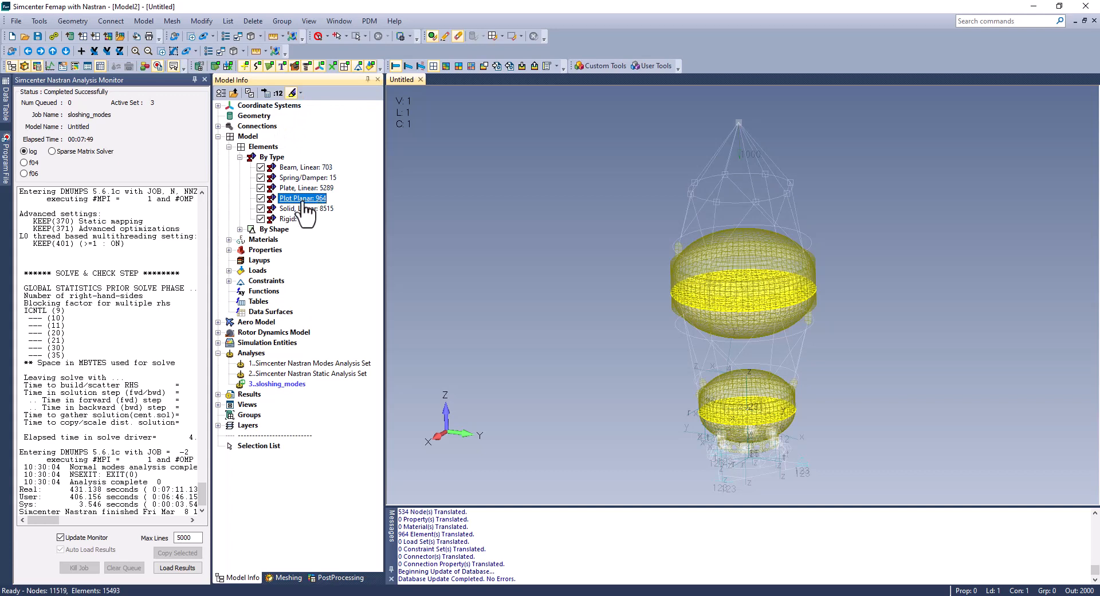
left_click(474, 207)
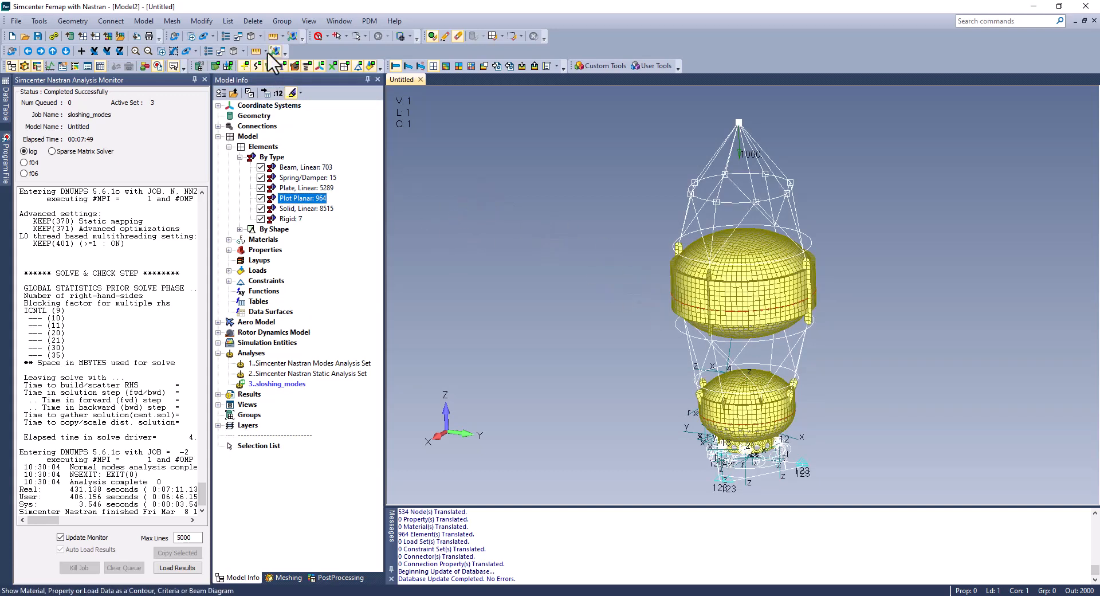
Step: Turn on the clipping plane to cut through both tanks and expose their interior free surfaces
left_click(259, 36)
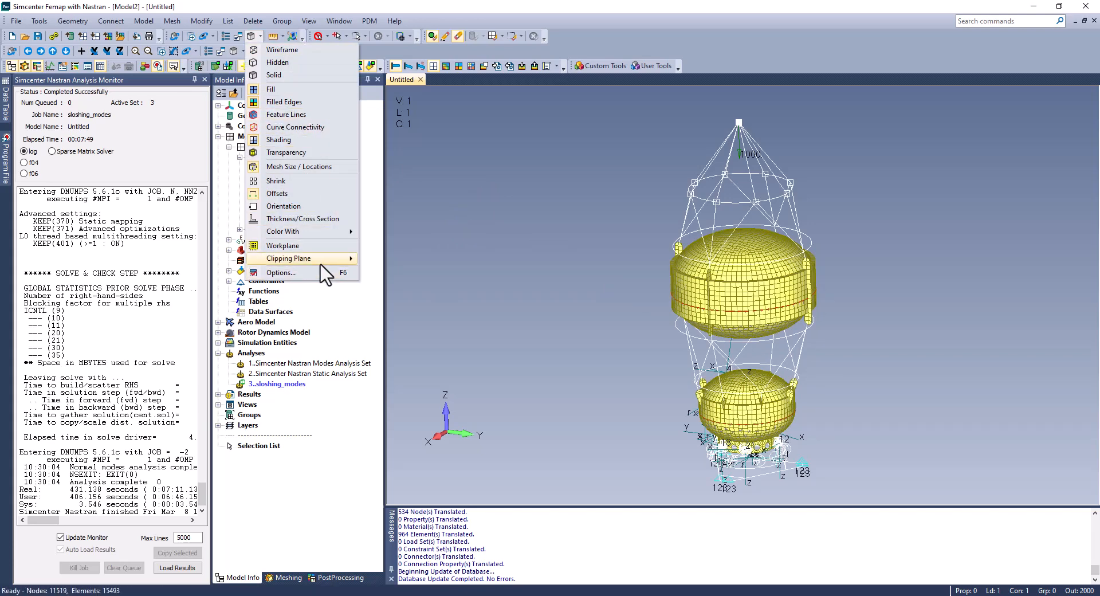
mouse_move(320, 263)
left_click(414, 262)
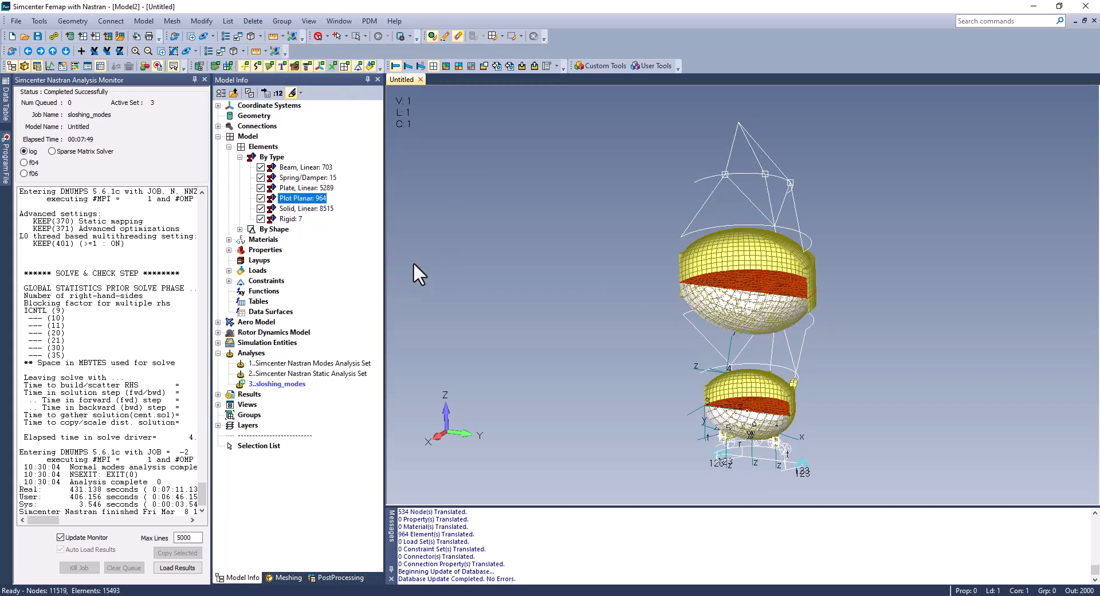
middle_click_drag(545, 249, 597, 185)
key("ctrl+a")
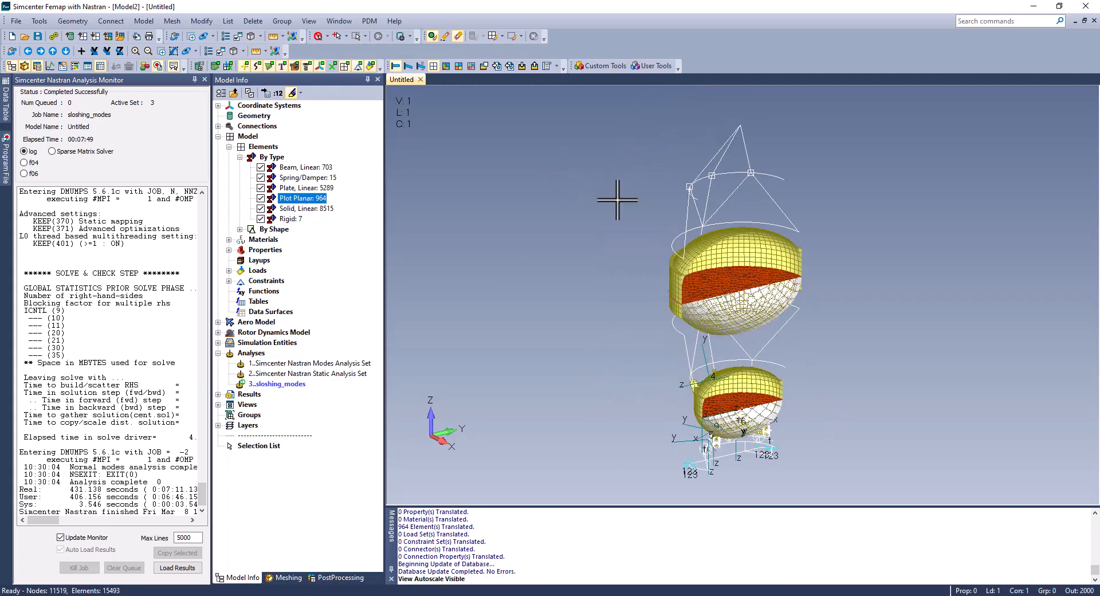
Step: Open the clipping plane's definition and preview its location on the model
type("clippi")
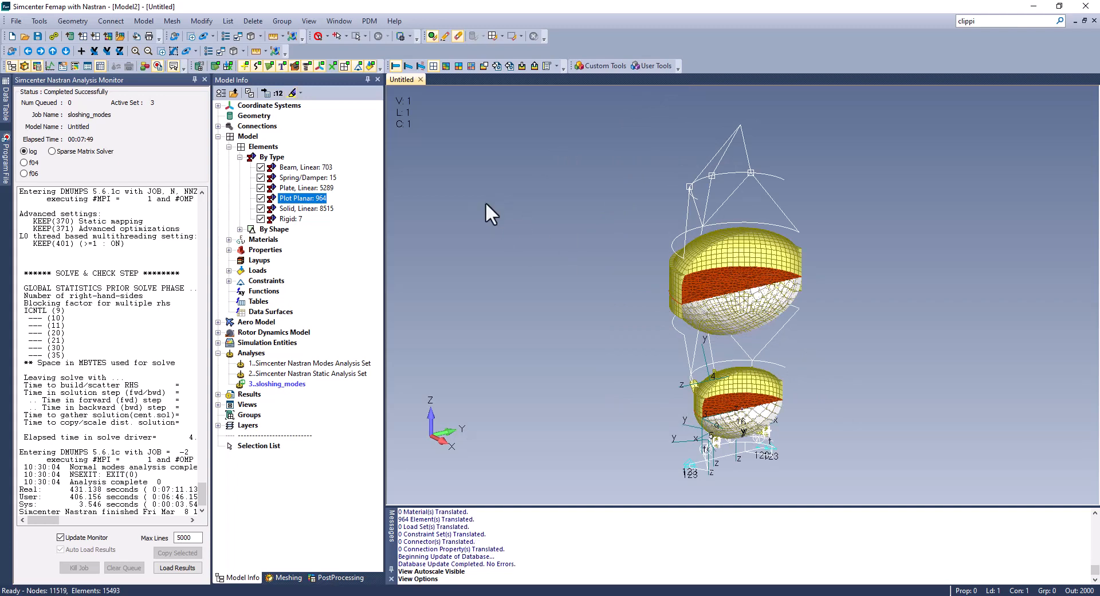
left_click(243, 51)
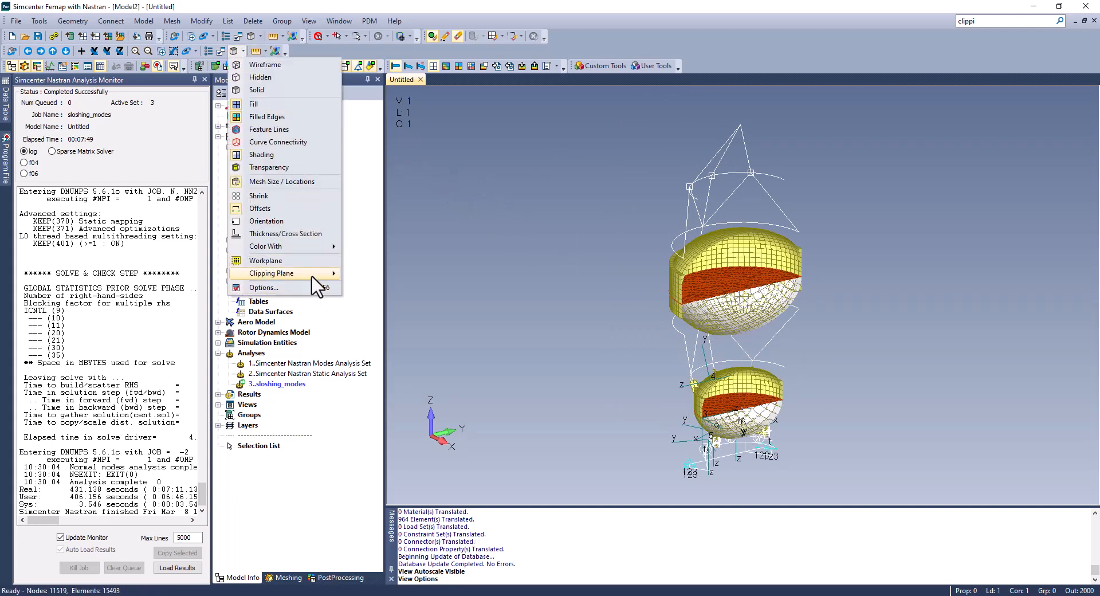
mouse_move(312, 274)
left_click(374, 301)
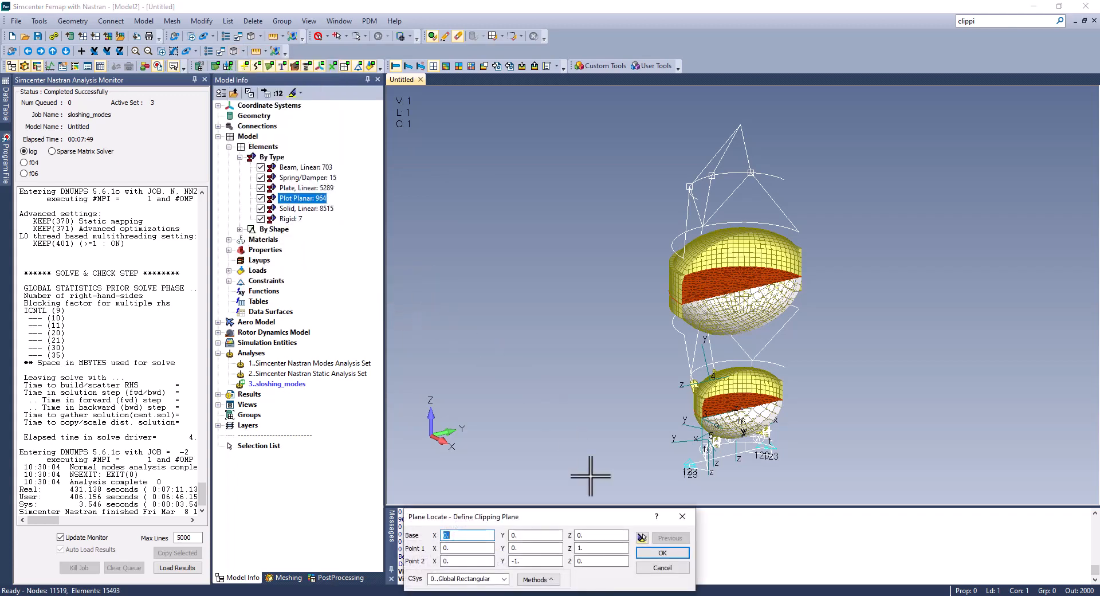
left_click(642, 538)
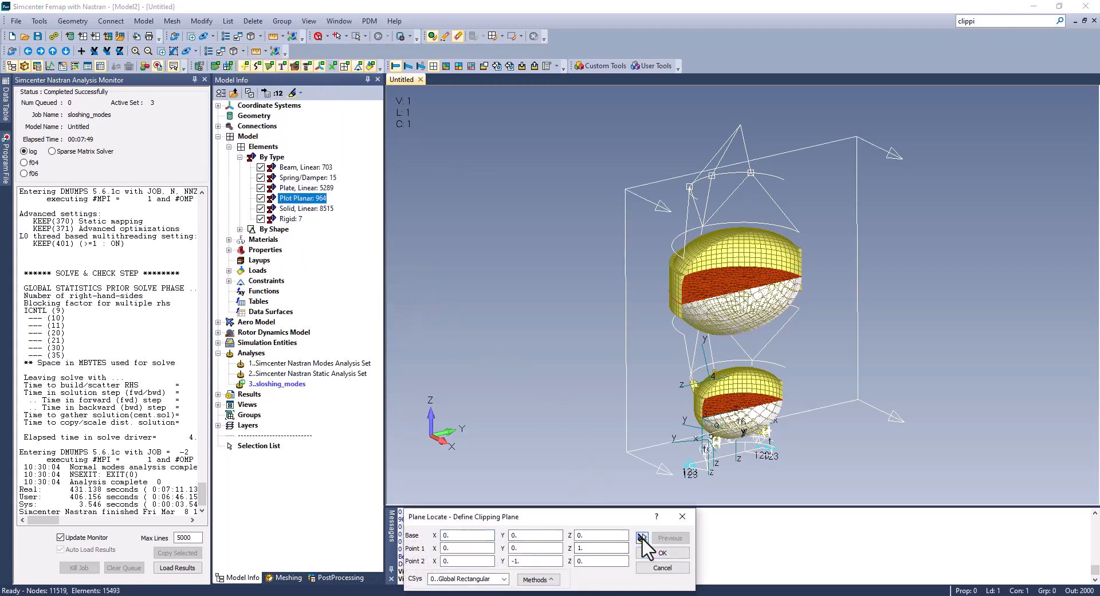
left_click(667, 568)
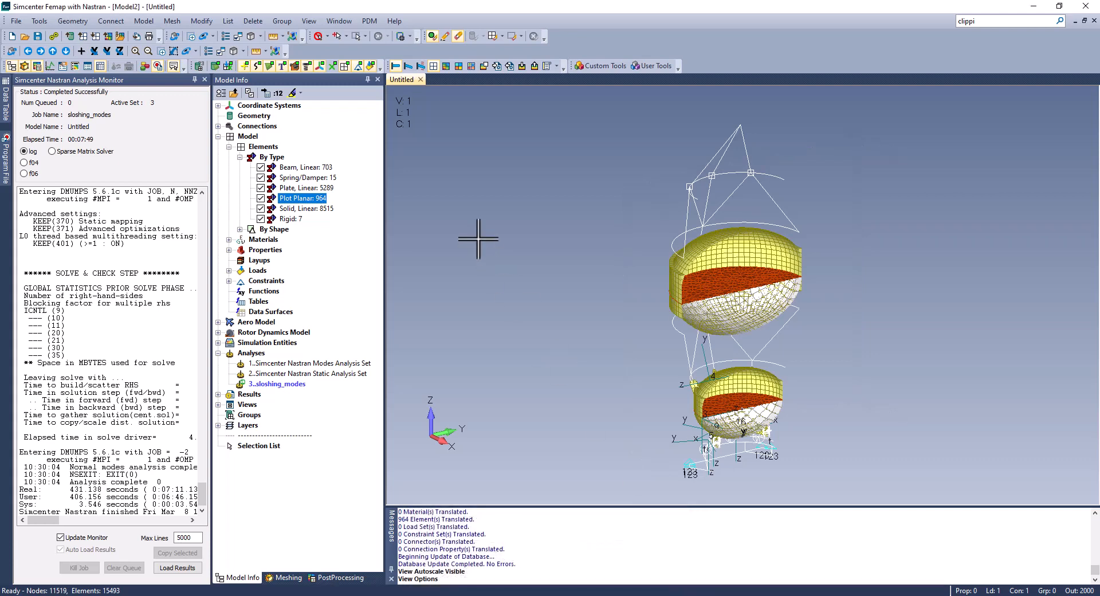
Step: List all output sets of the results, activate Mode 1 and animate its deformed shape
left_click(218, 394)
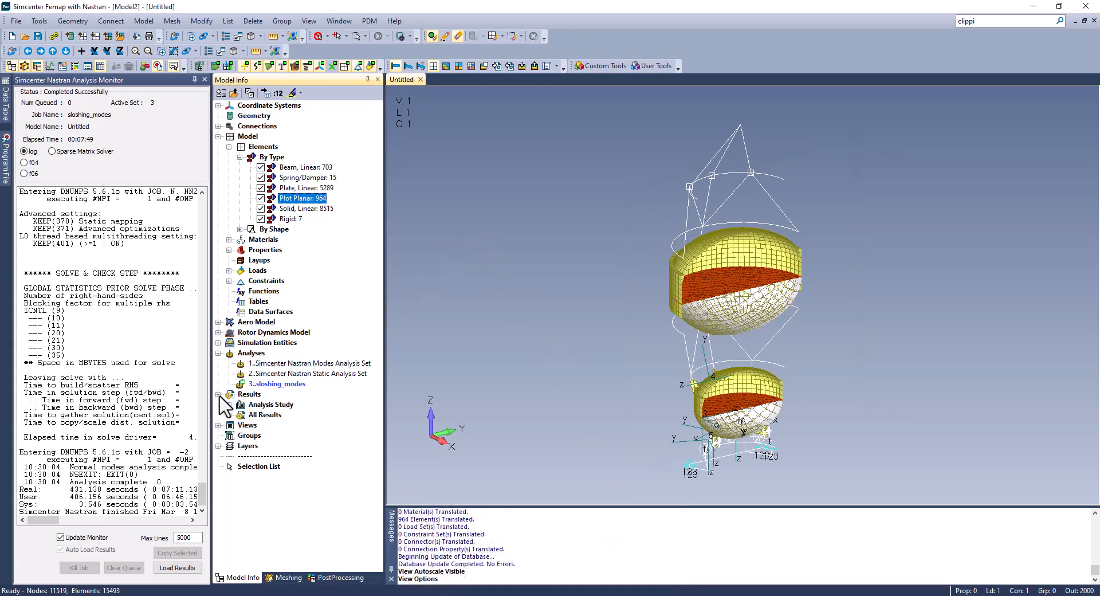
left_click(229, 414)
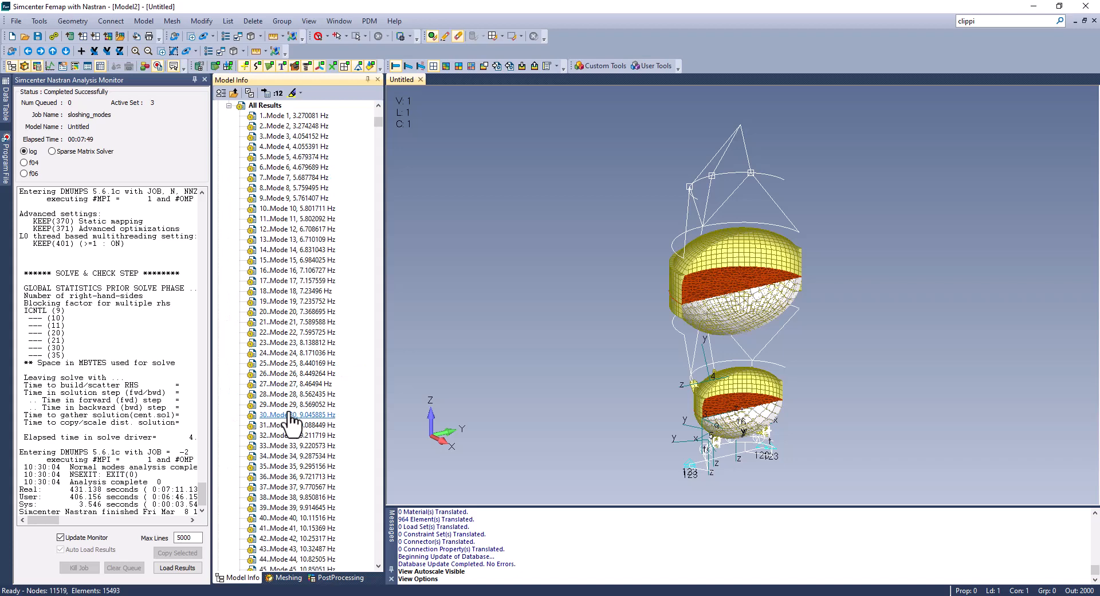
scroll(293, 419, "up", 4)
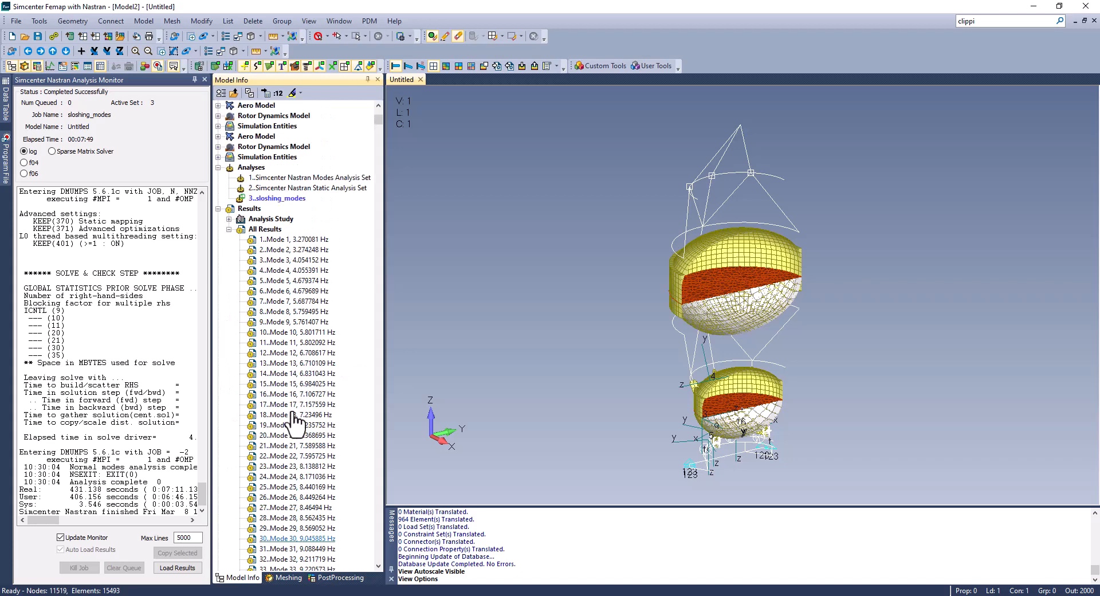
double_click(287, 240)
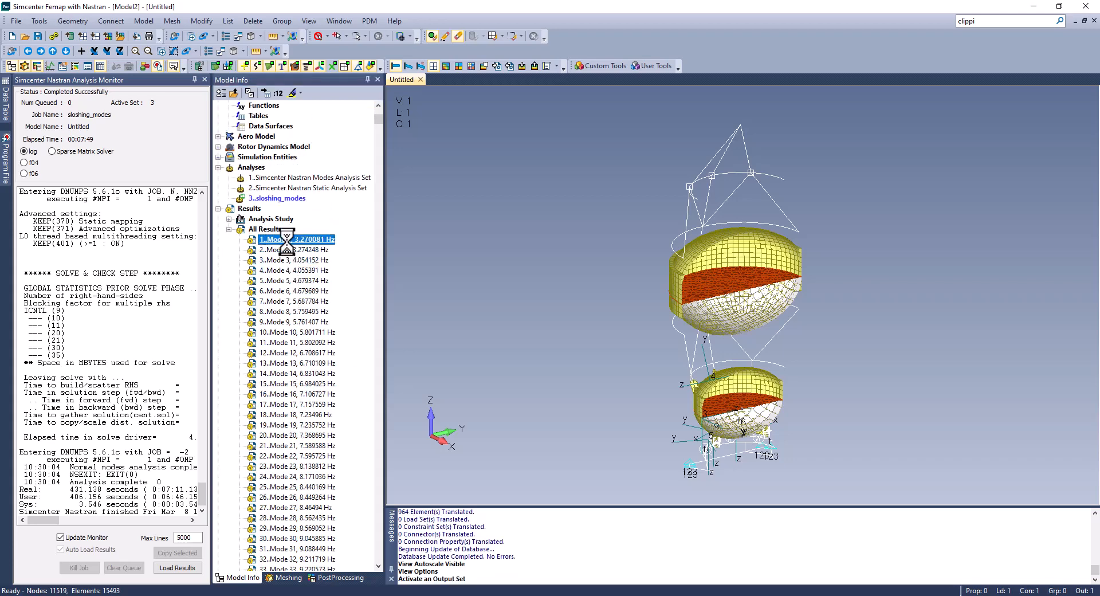
left_click(419, 66)
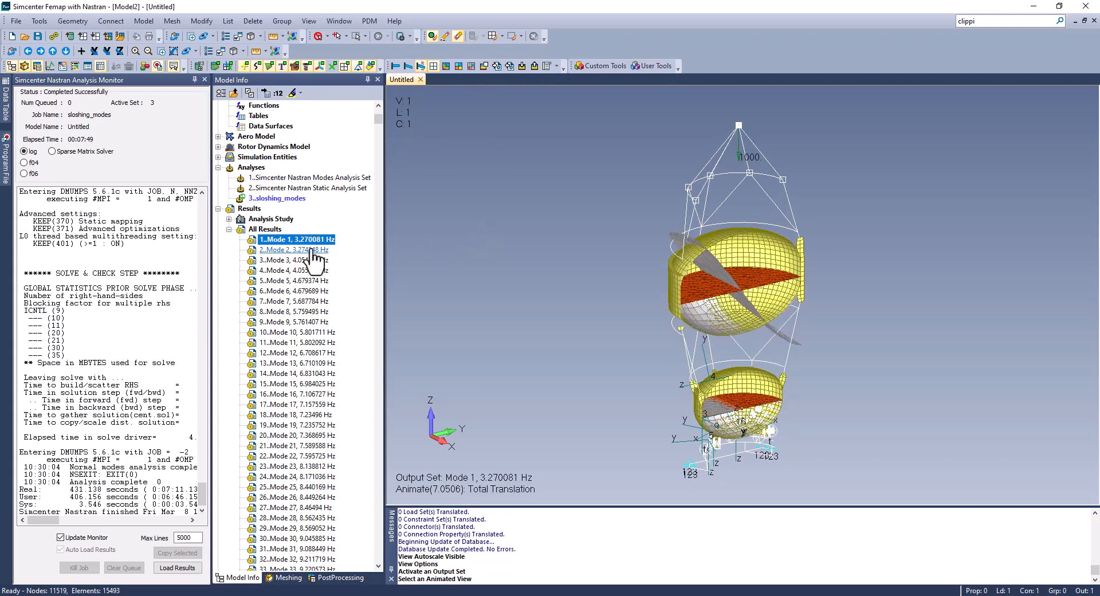
Step: Examine the animated sloshing shapes of Mode 2, Mode 3 and Mode 8 in turn
double_click(305, 249)
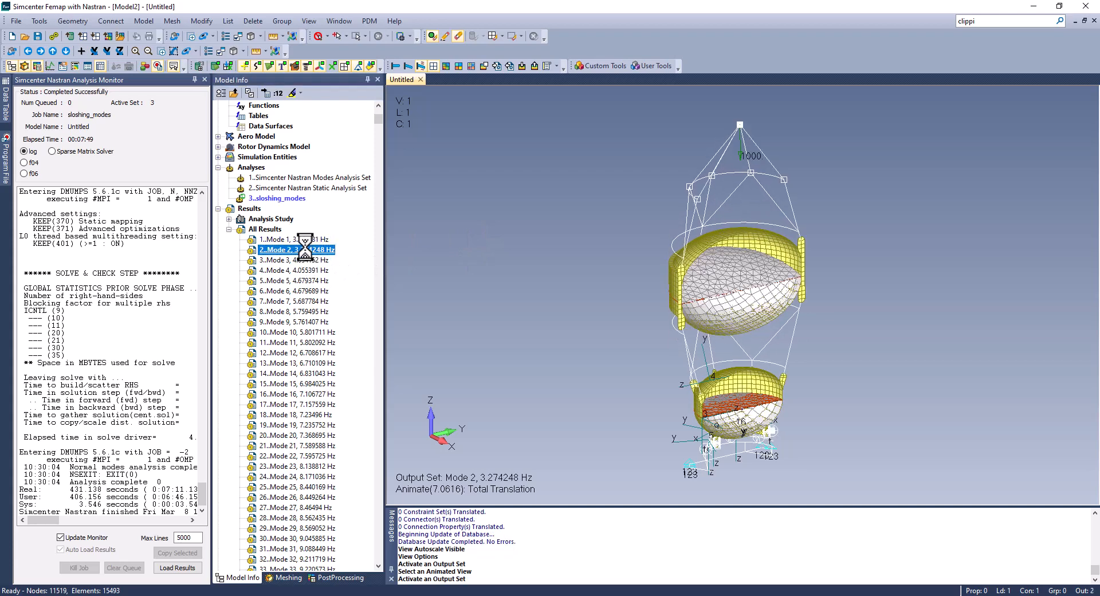
left_click(304, 260)
double_click(305, 260)
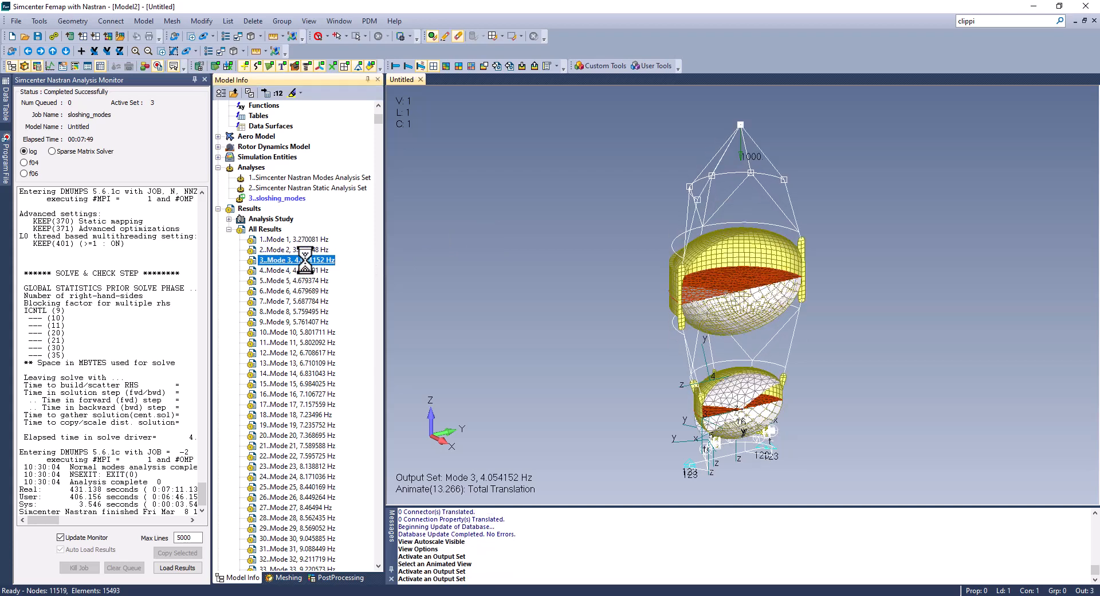
double_click(302, 312)
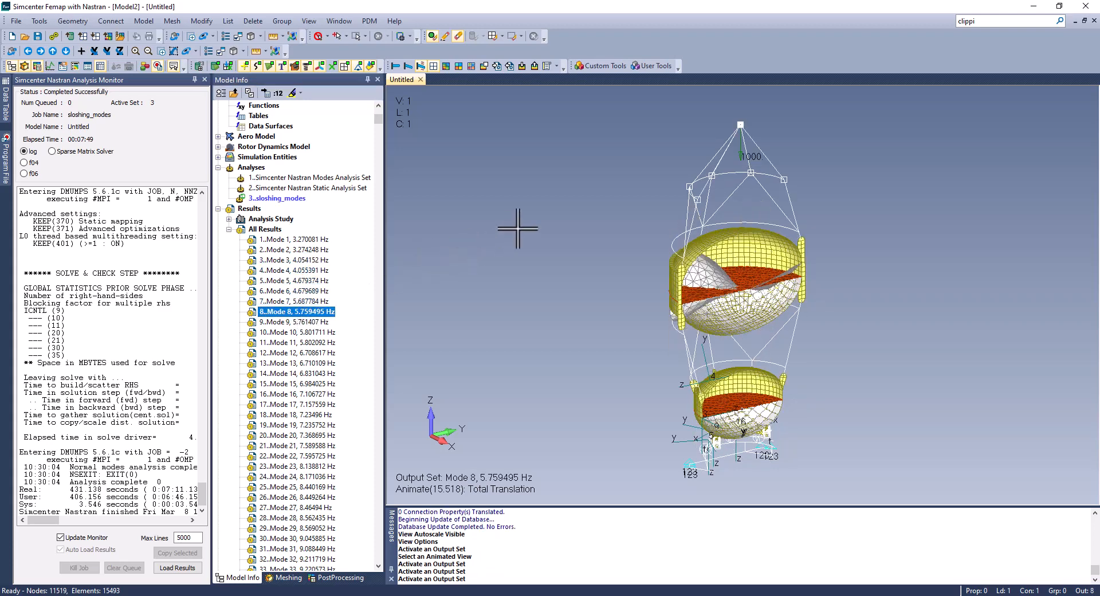
Step: Add a contour of Total Translation to the animated view, using the Contour style
key("F5")
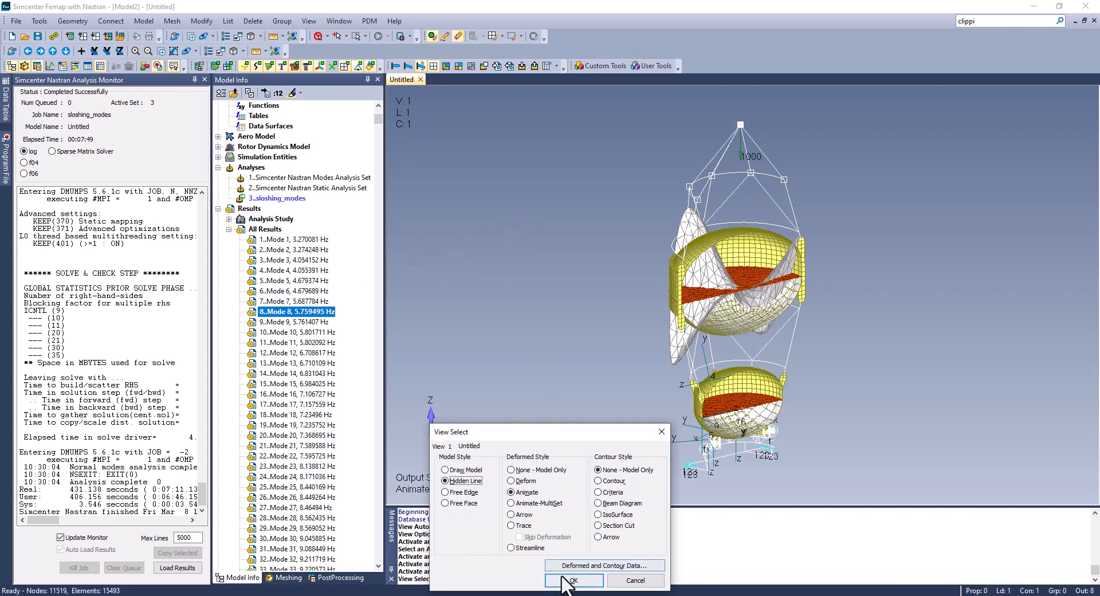
left_click(564, 565)
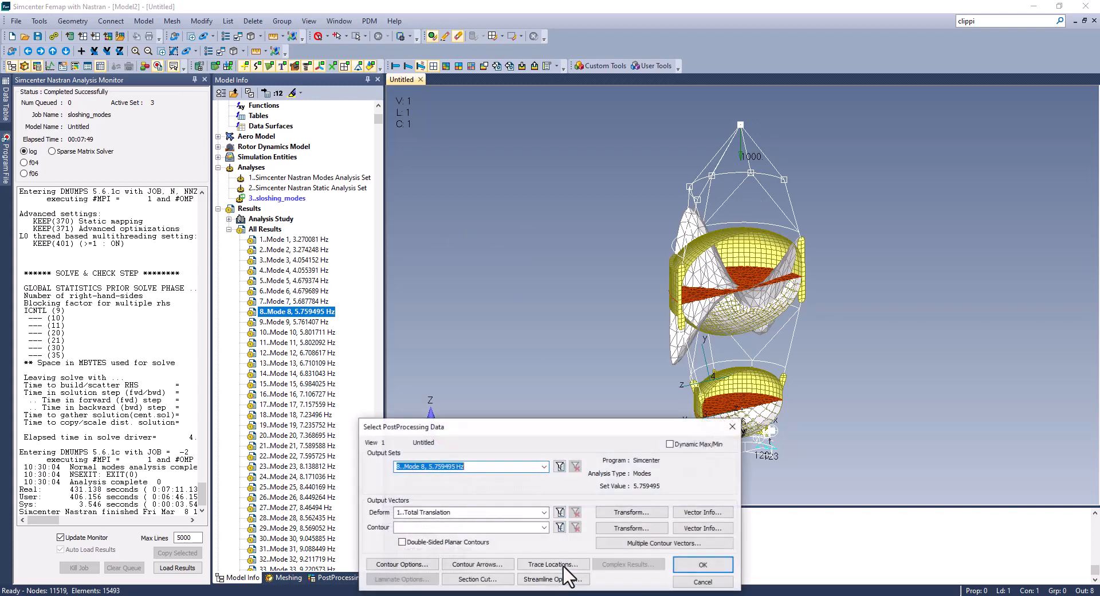
left_click(544, 527)
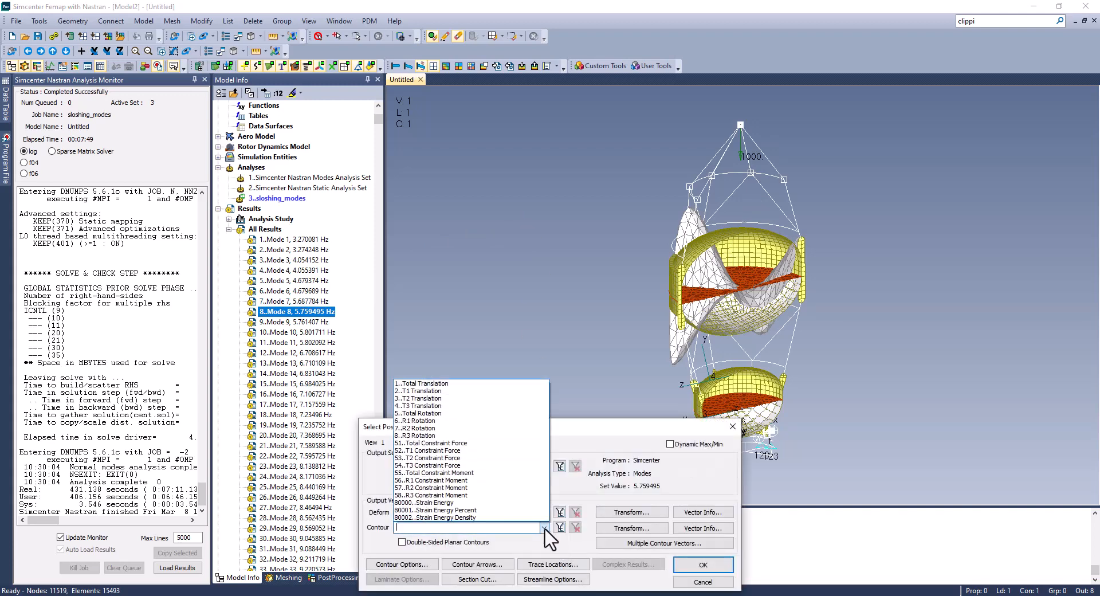
left_click(503, 383)
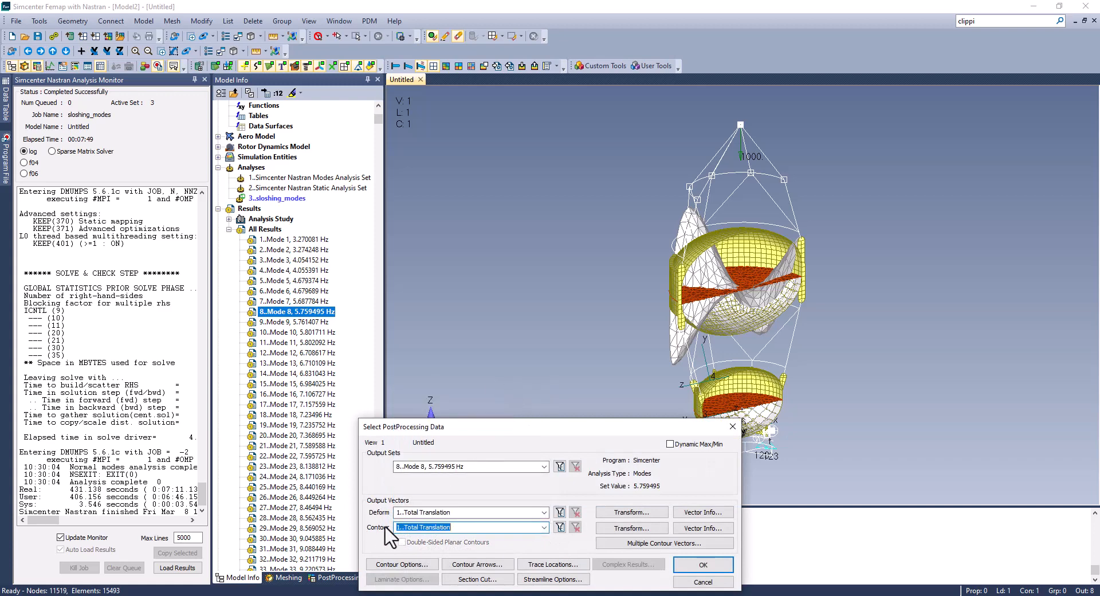
left_click(692, 565)
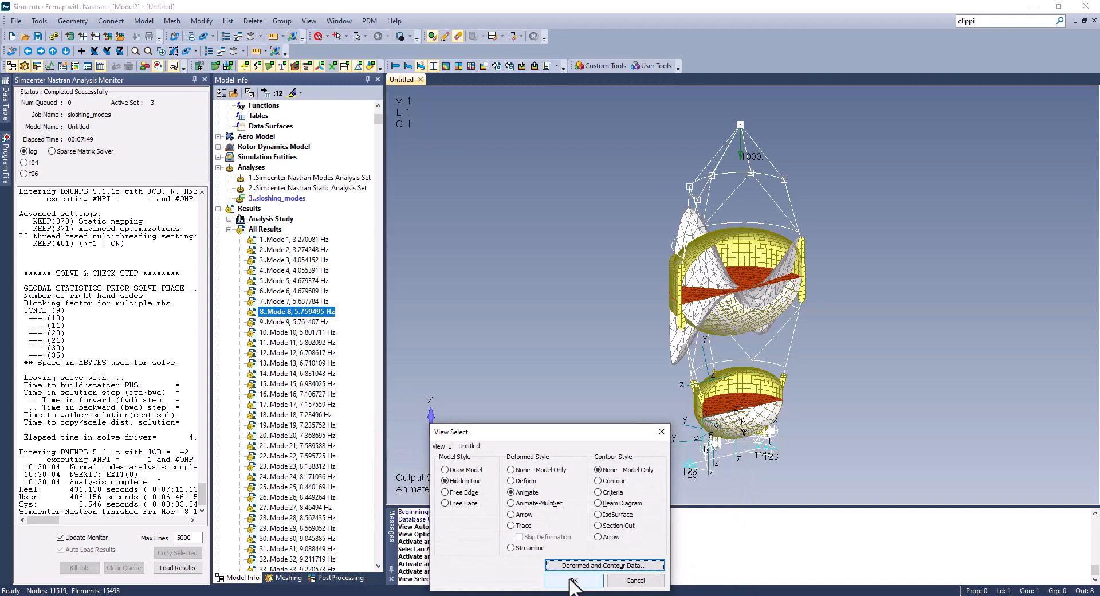
left_click(608, 483)
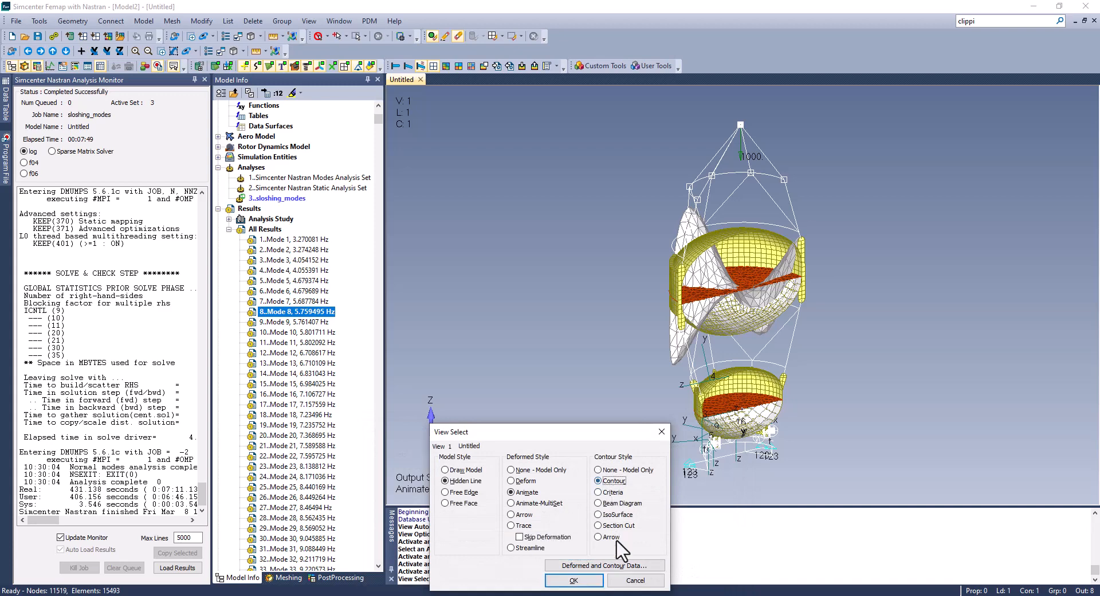
left_click(573, 579)
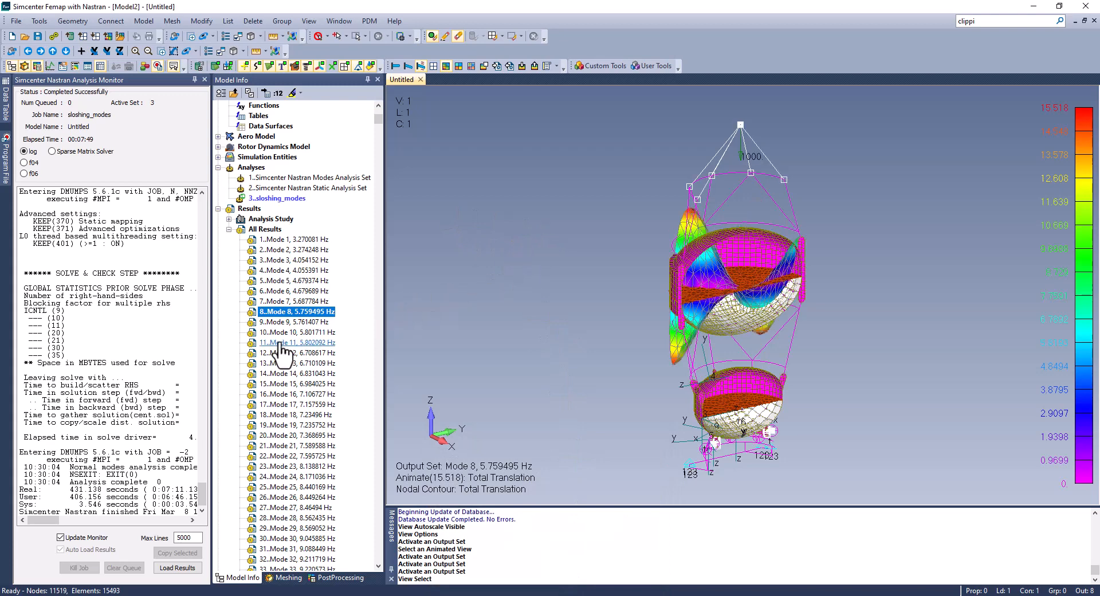
Step: Examine the contoured animations by activating the output sets of Mode 1, Mode 2 and Mode 6 in turn
left_click(290, 239)
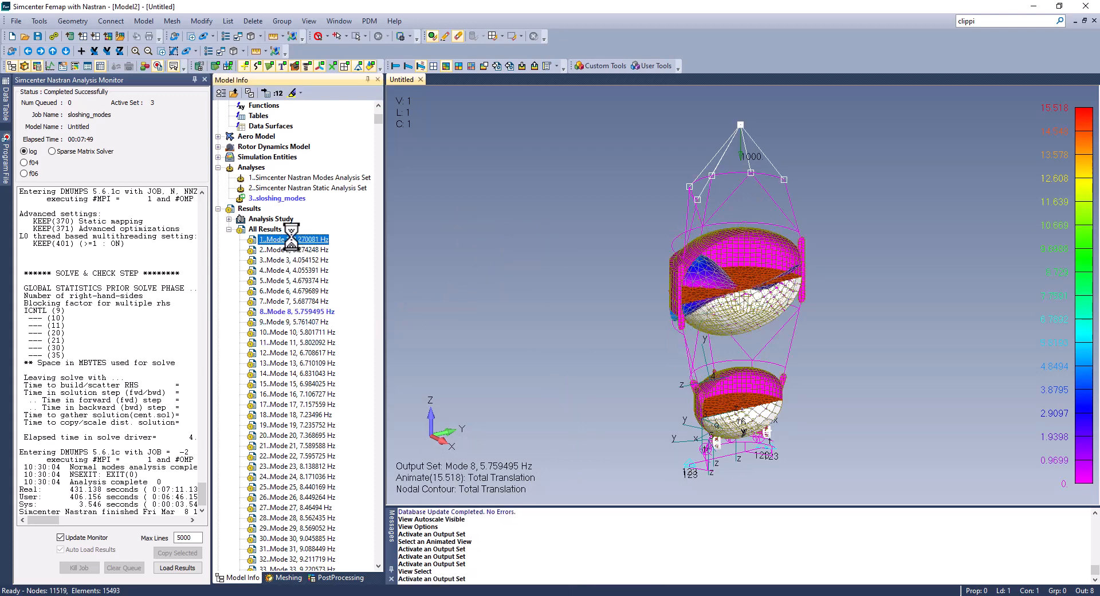
left_click(293, 249)
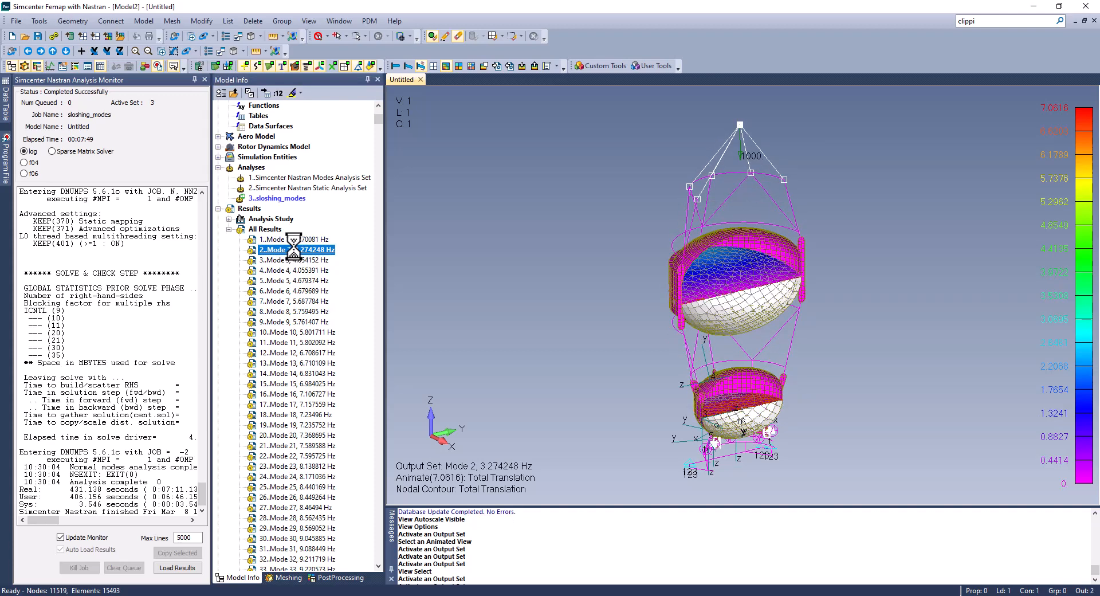
left_click(297, 291)
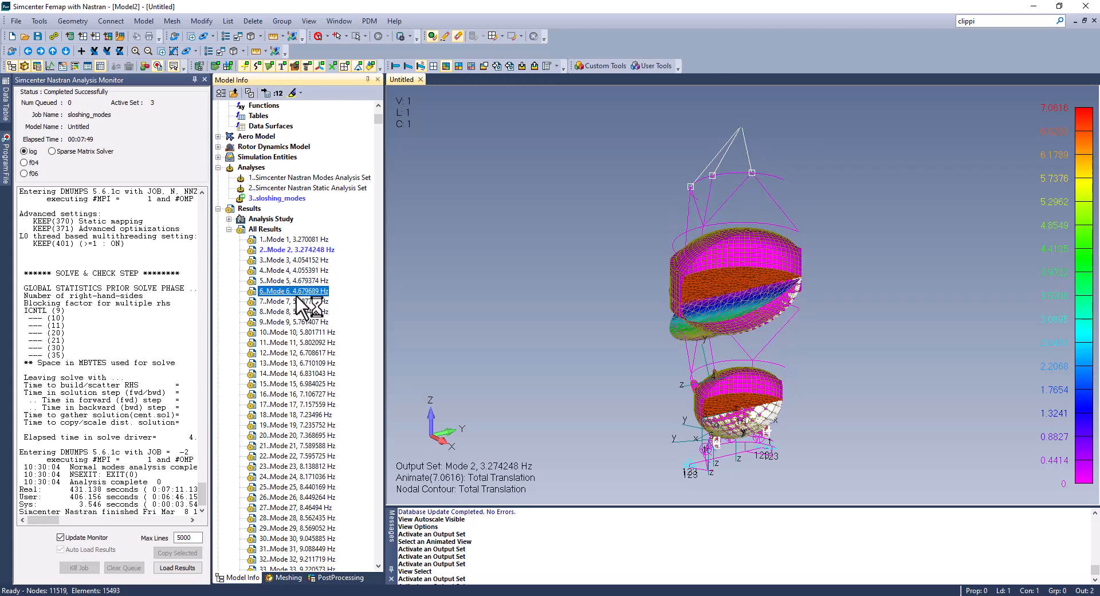